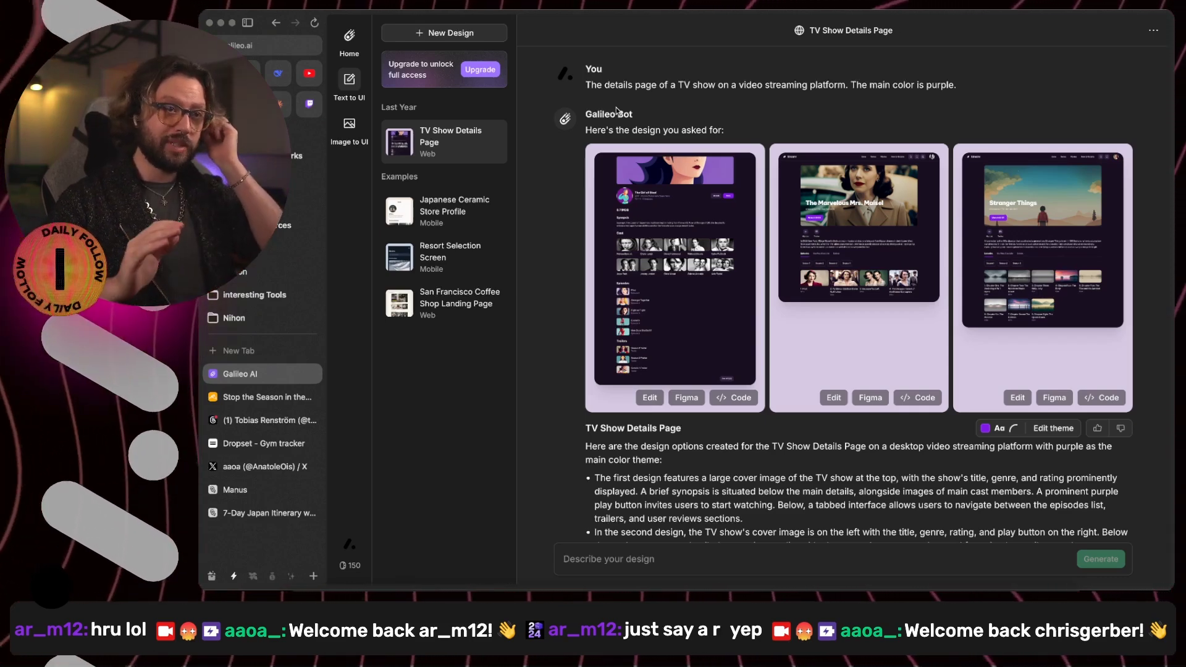
Step: Scroll the chat history and reopen the earlier TV Show Details Page conversation
scroll(805, 68, "up", 5)
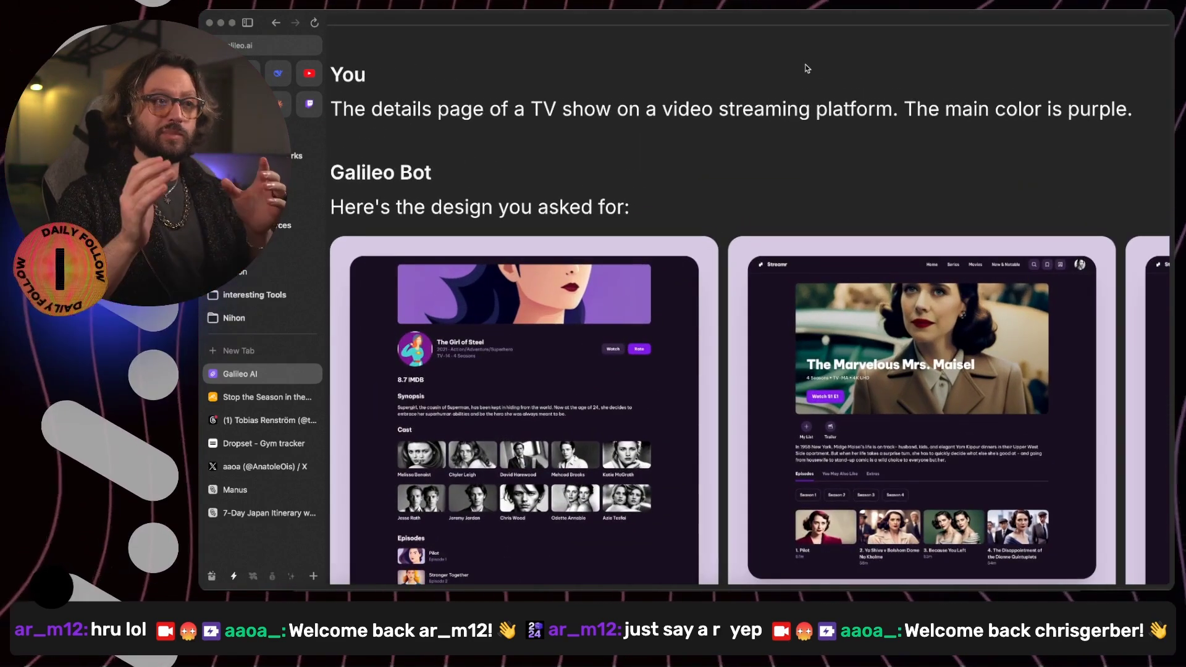
scroll(806, 69, "down", 5)
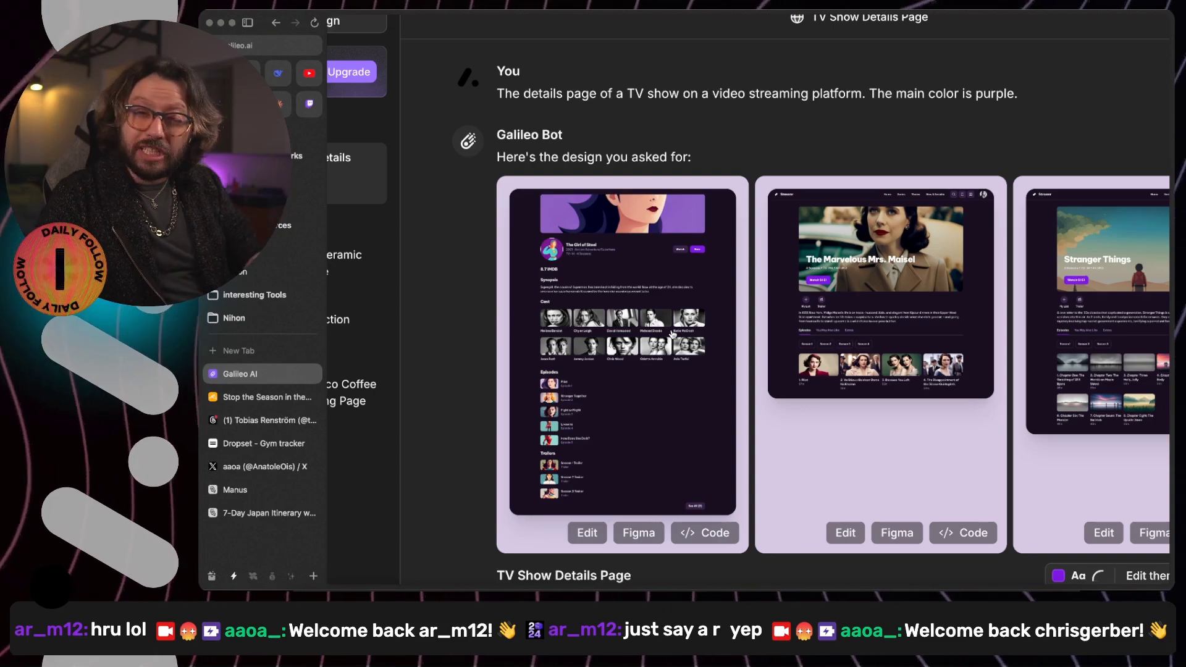
scroll(672, 334, "down", 5)
scroll(797, 390, "down", 2)
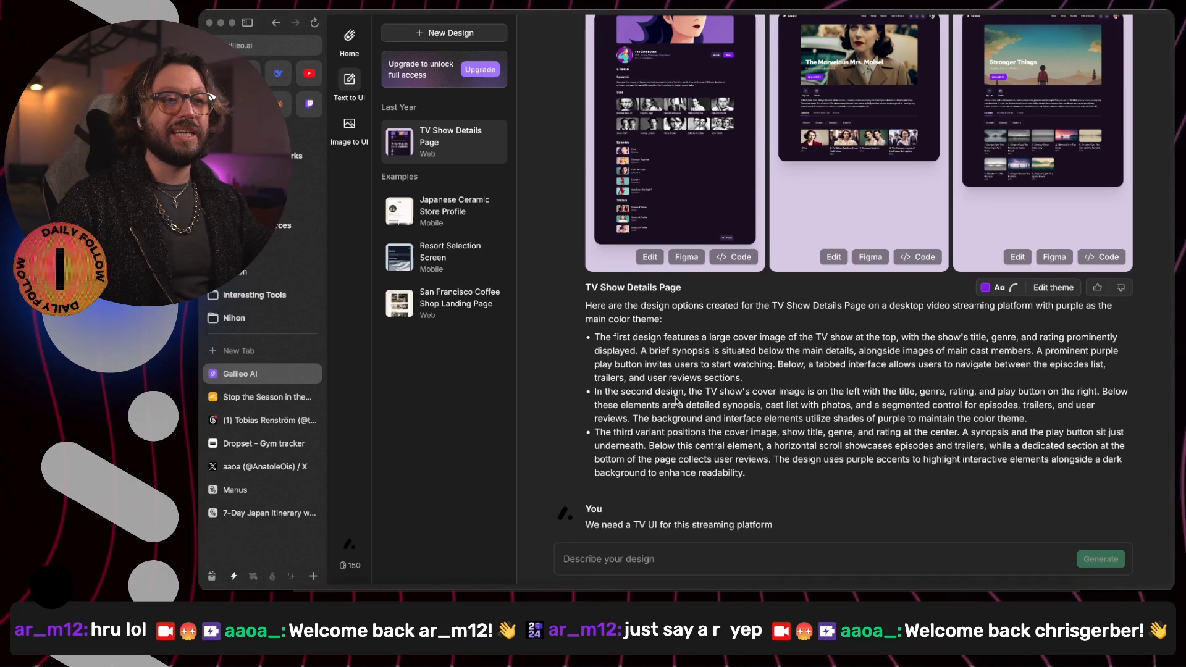
left_click(475, 144)
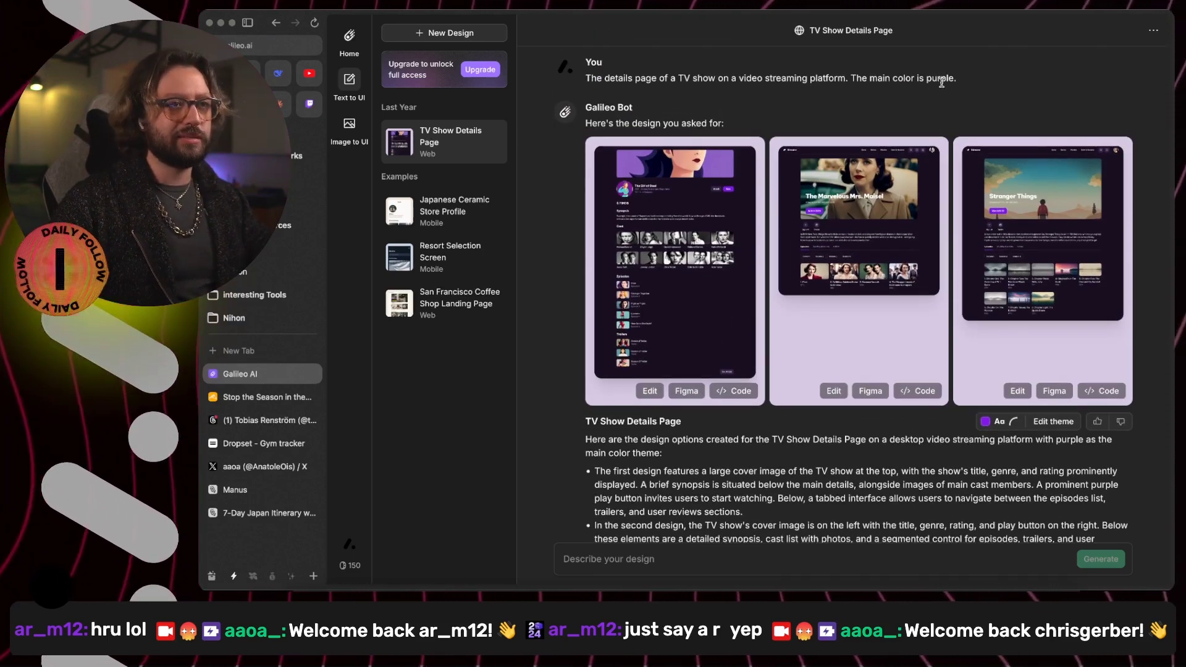
Step: Generate a new Web design from the copied purple TV show details page prompt
triple_click(608, 80)
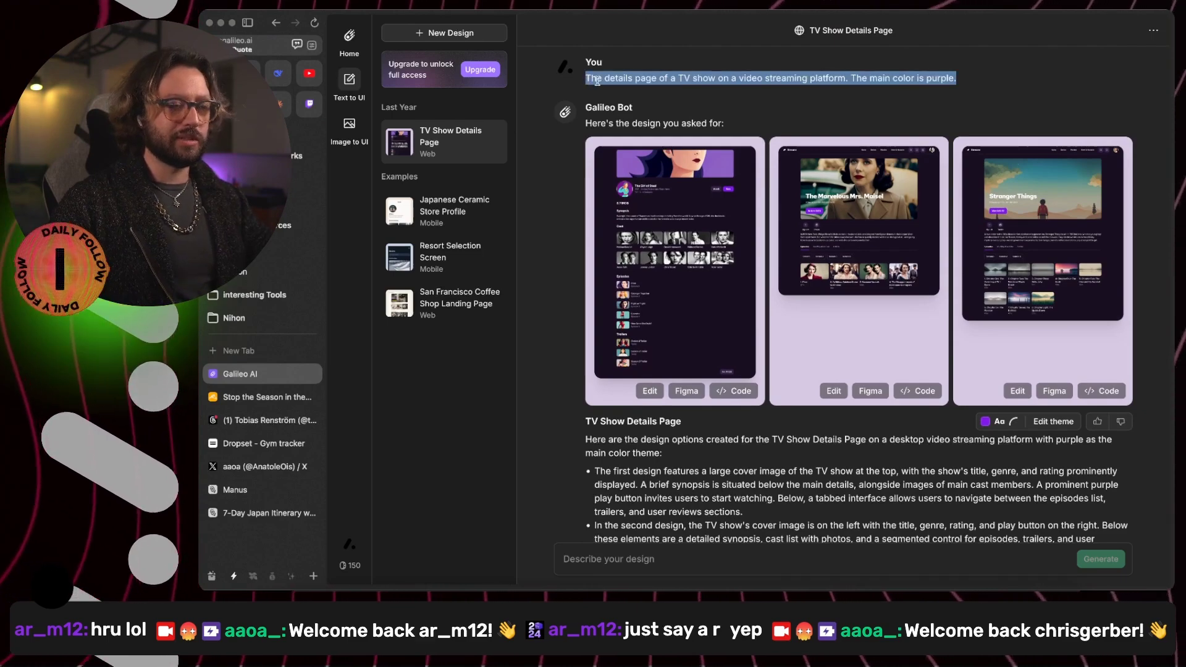
key("super+c")
left_click(426, 34)
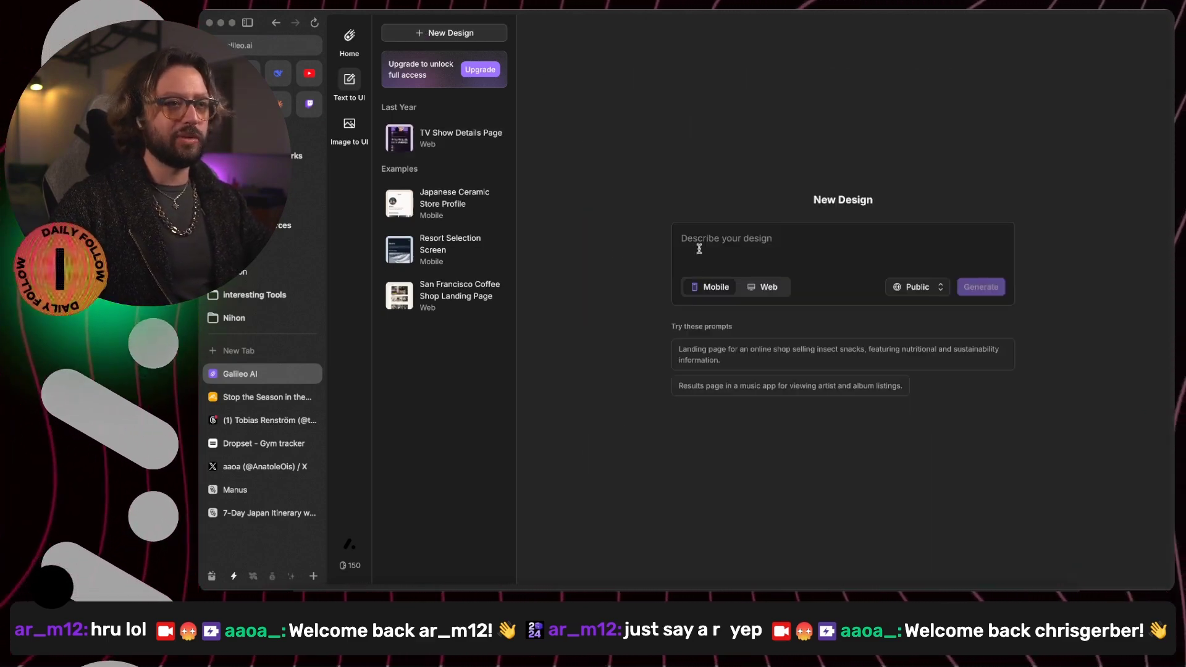
key("super+v")
left_click(763, 287)
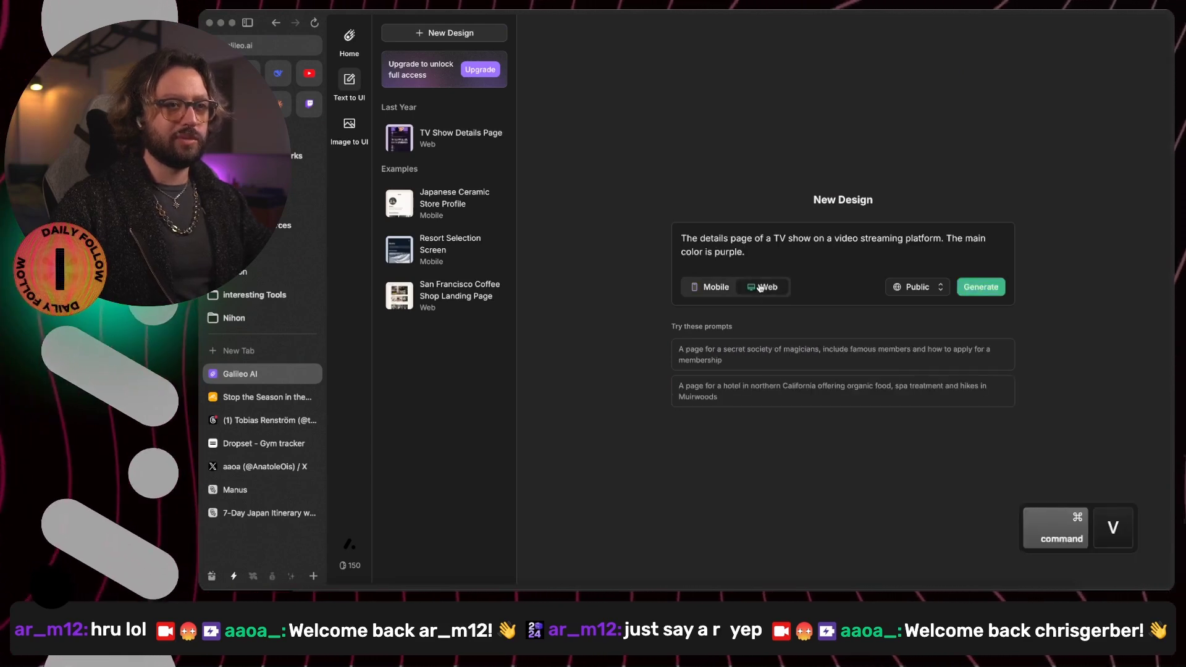
left_click(981, 286)
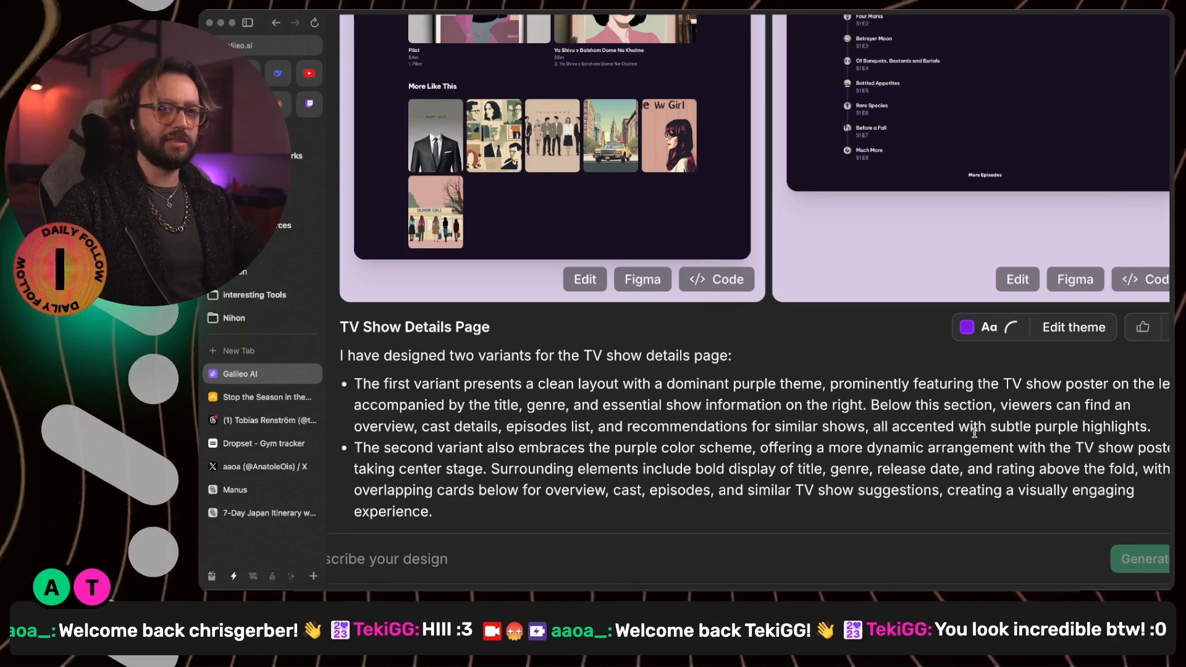
scroll(976, 443, "down", 5)
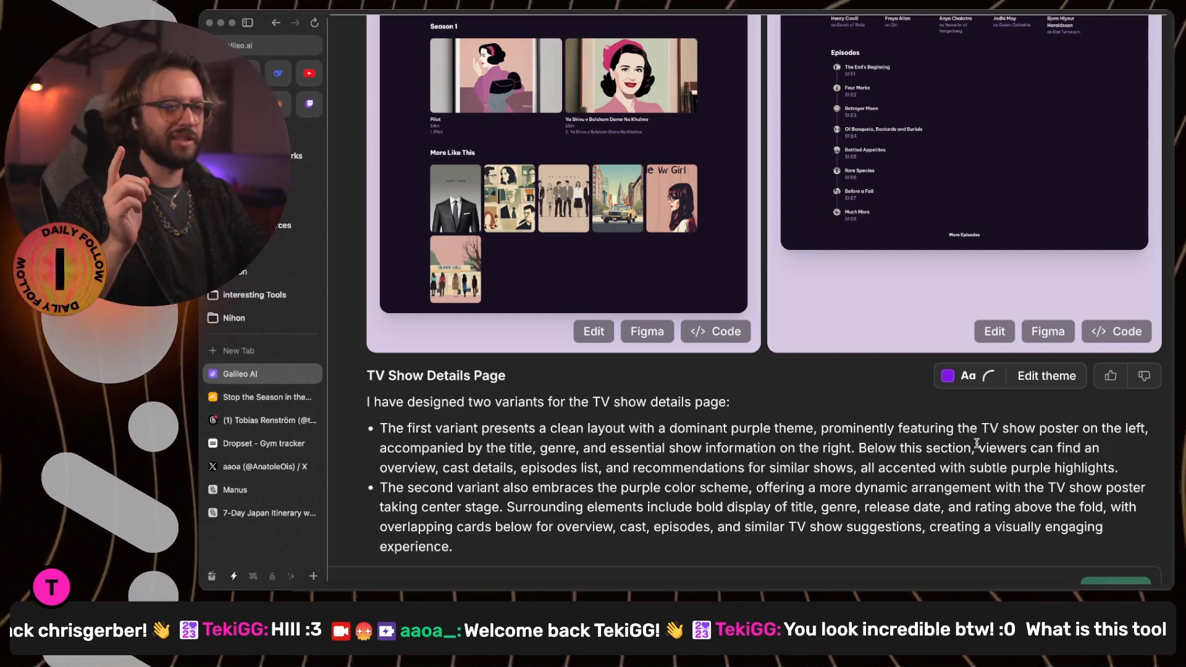
scroll(916, 502, "down", 1)
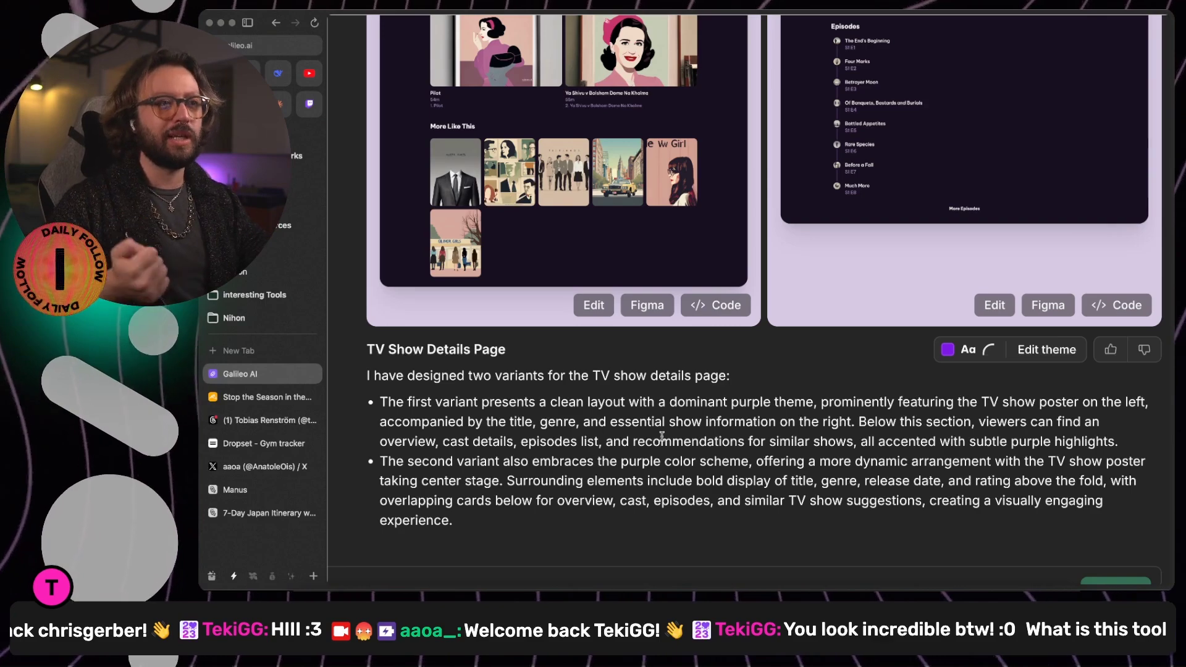
scroll(636, 395, "down", 1)
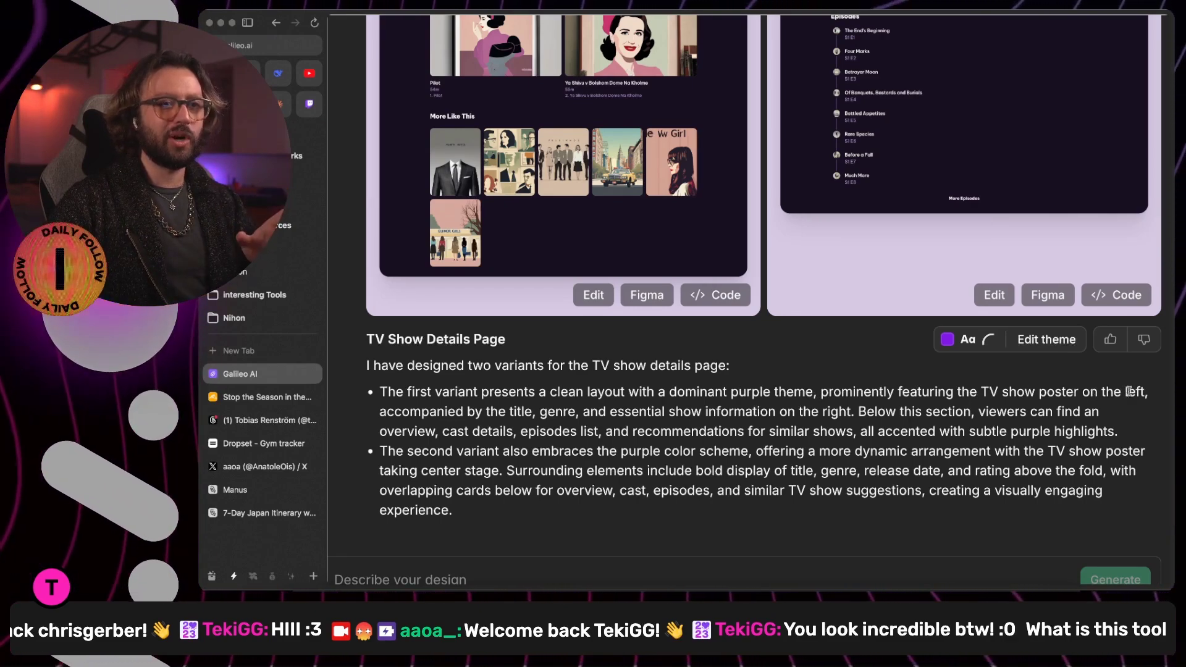
scroll(1135, 393, "up", 5)
key("ctrl+minus")
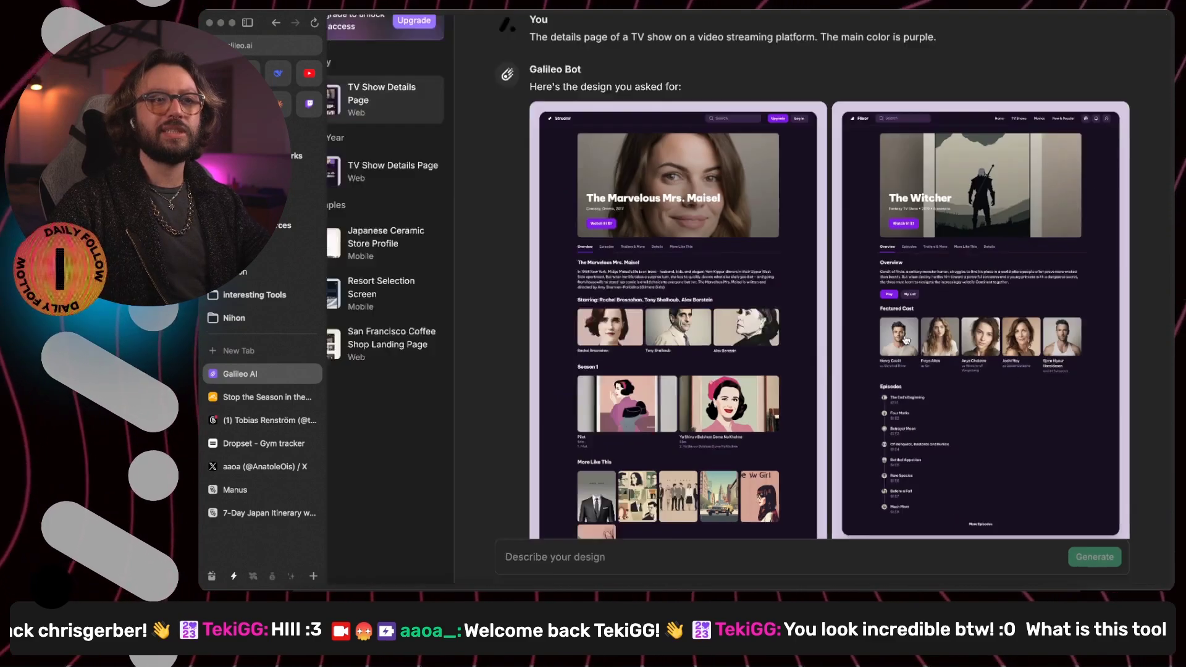
scroll(697, 251, "down", 2)
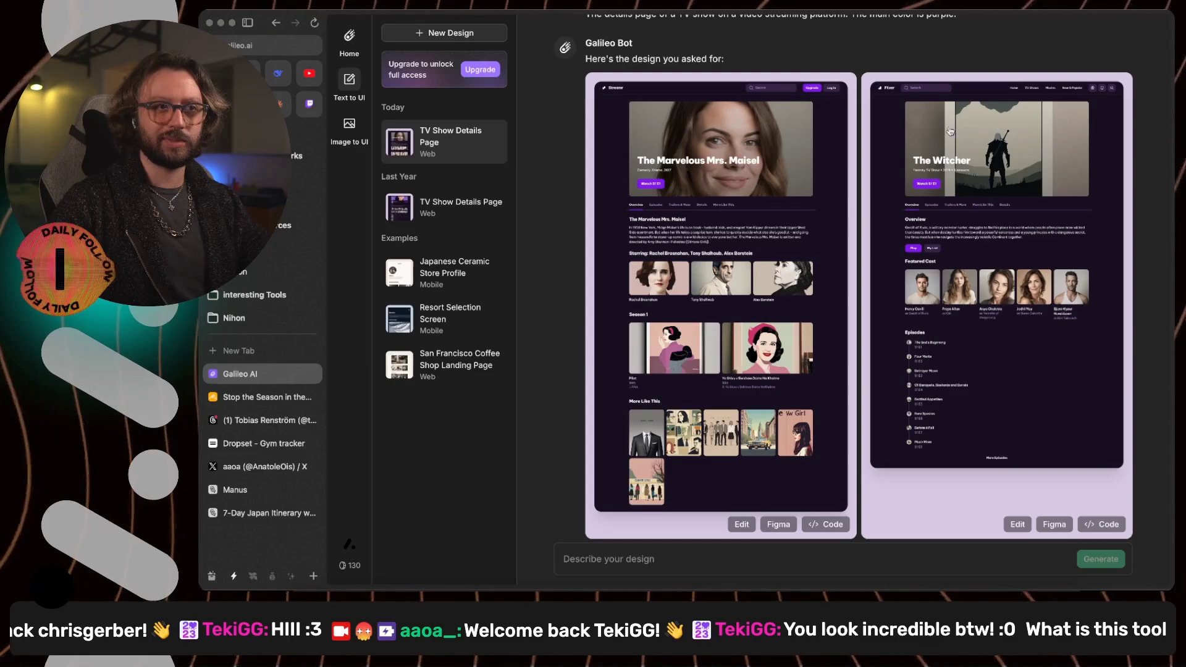
scroll(744, 186, "down", 4)
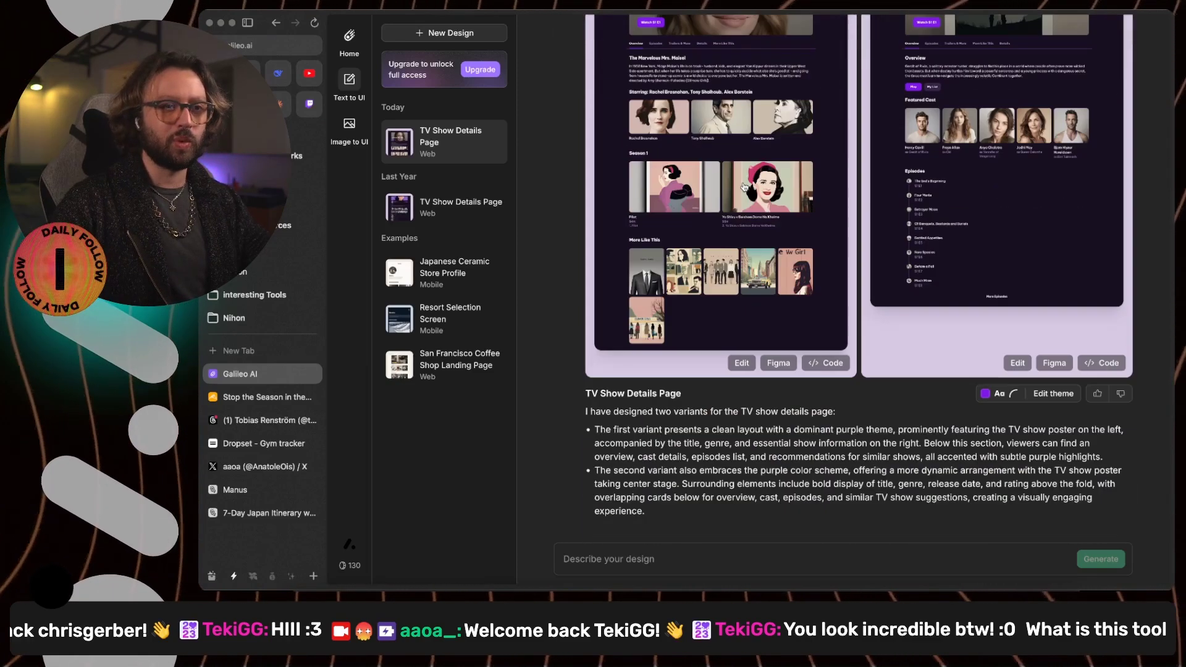
scroll(846, 451, "up", 3)
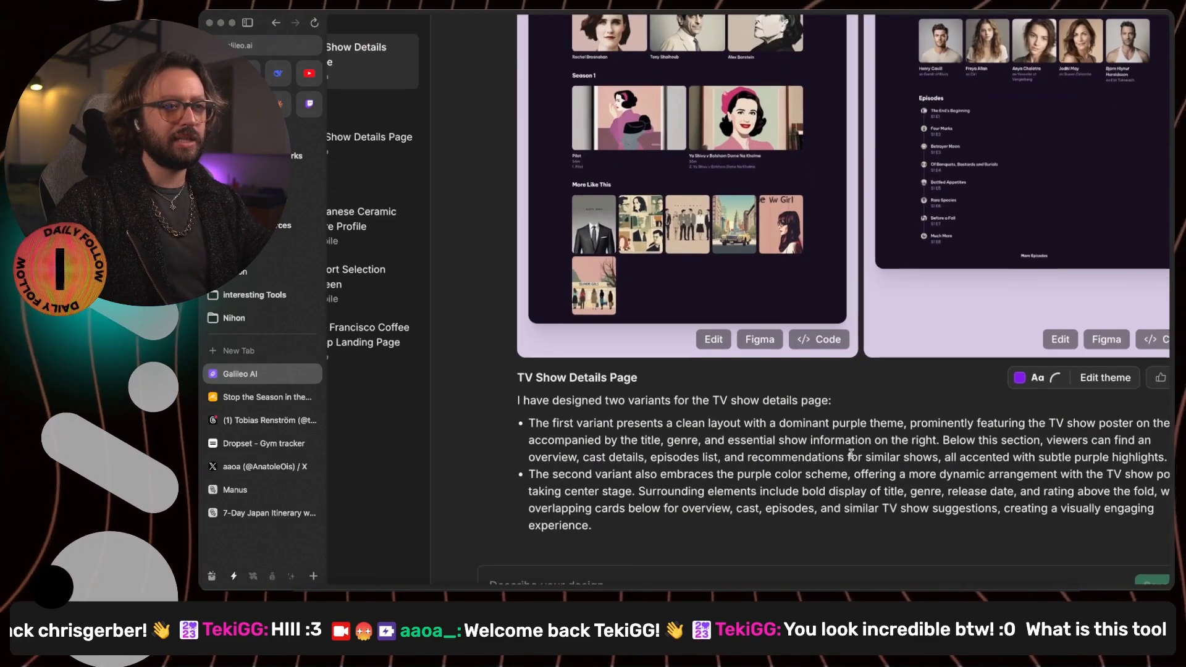
scroll(551, 456, "right", 1)
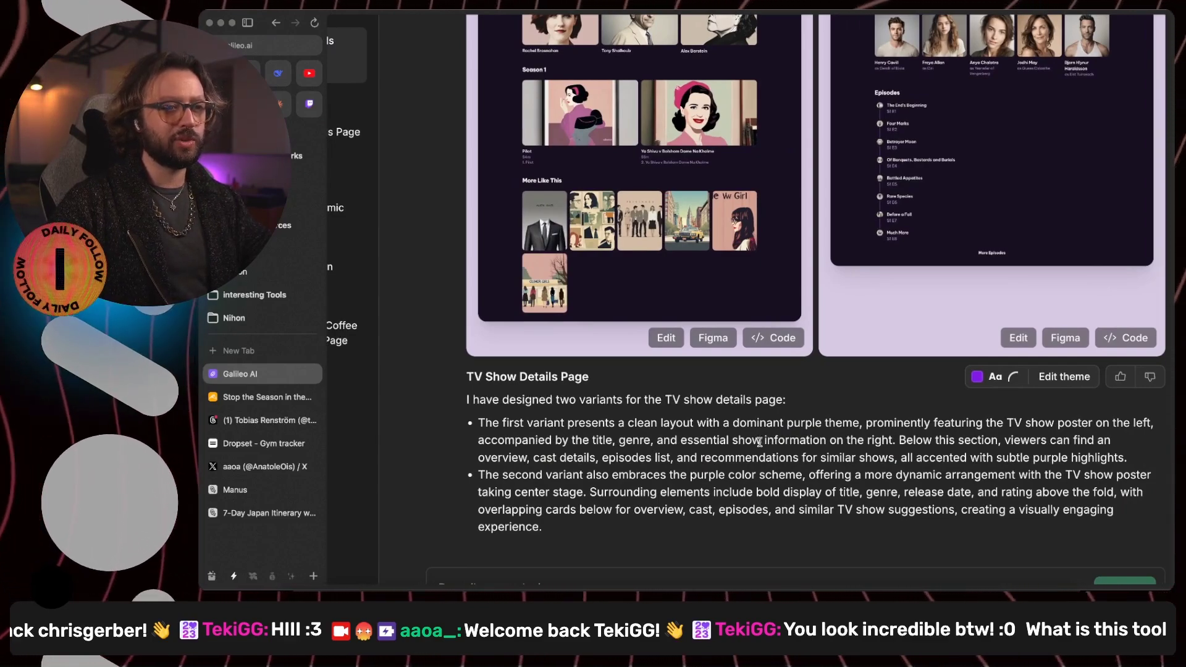
scroll(880, 441, "down", 3)
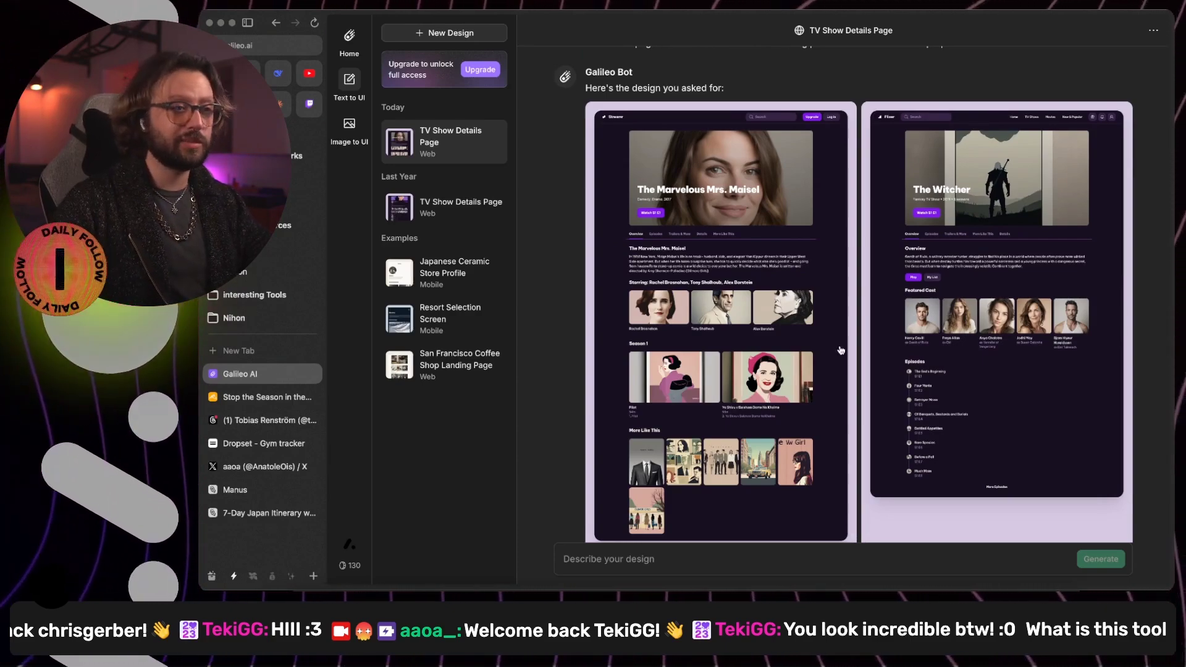
scroll(833, 322, "down", 3)
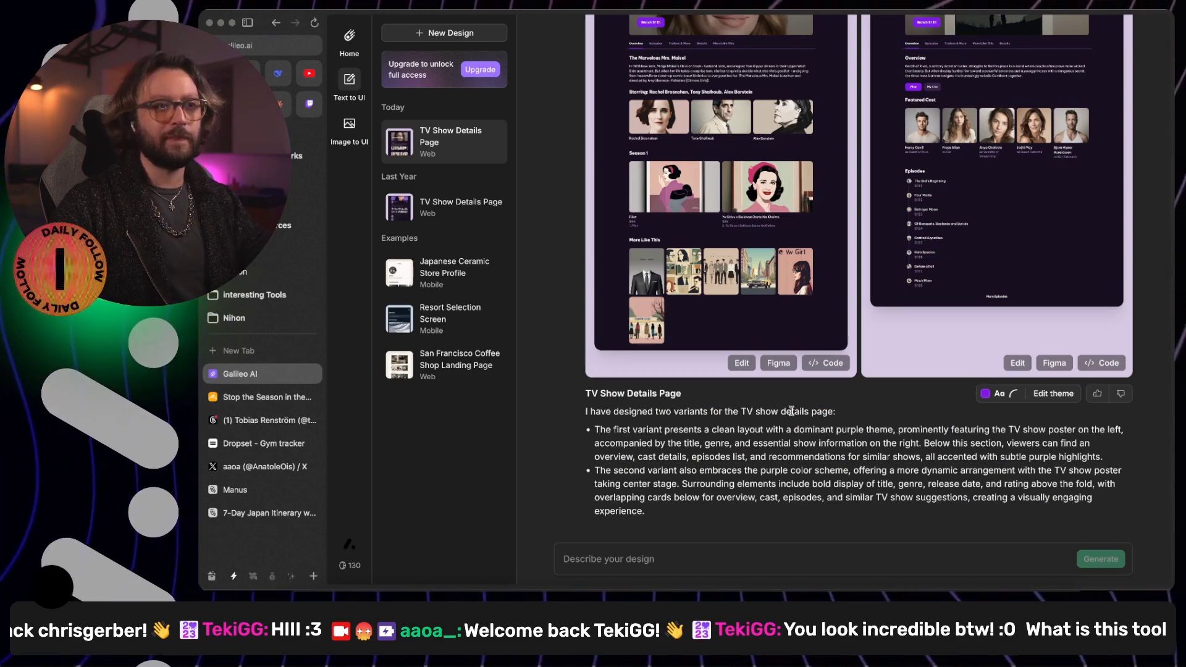
scroll(796, 434, "up", 4)
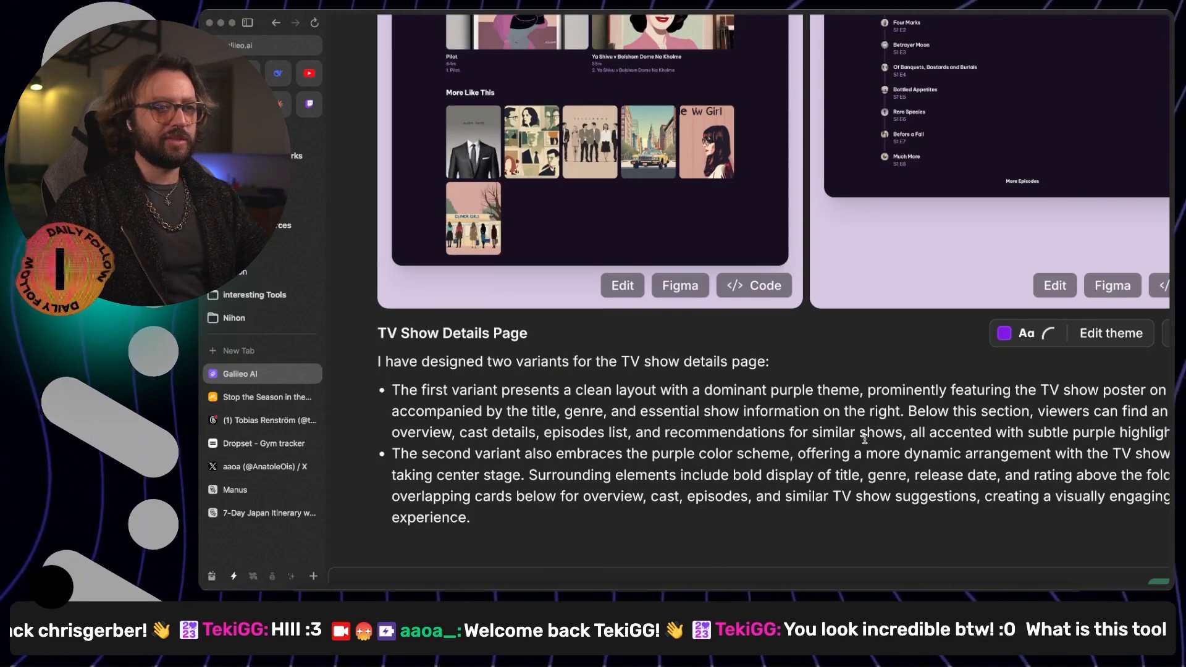
scroll(566, 148, "up", 5)
scroll(566, 149, "up", 2)
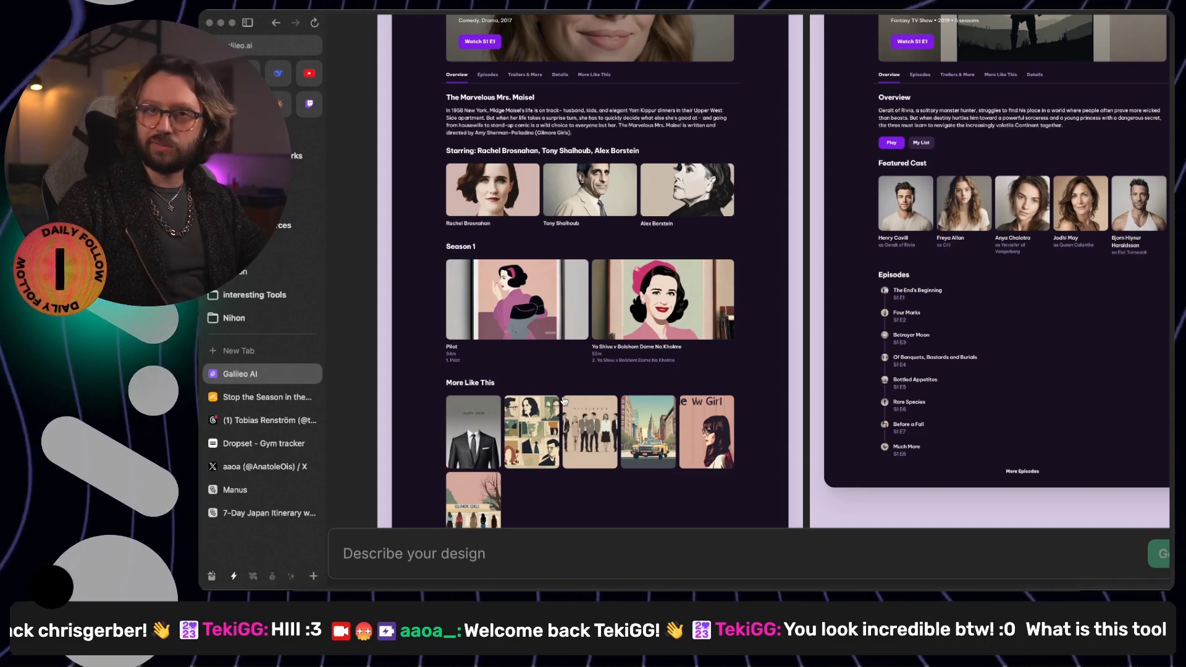
key("ctrl+0")
scroll(634, 401, "down", 3)
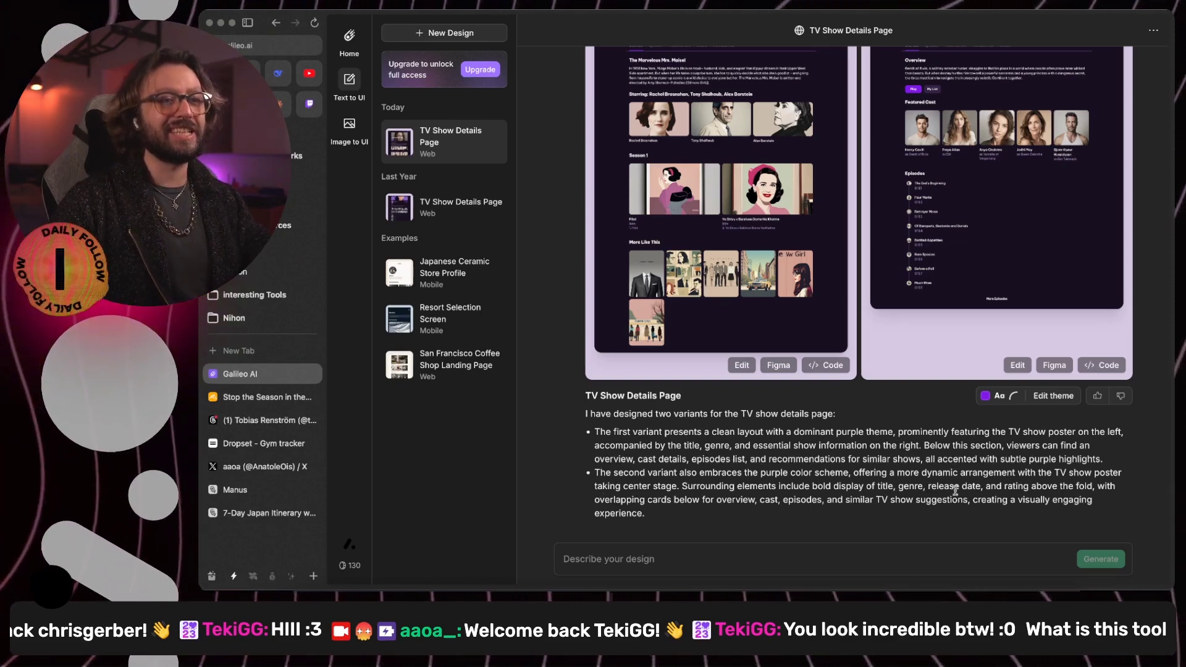
scroll(1124, 484, "up", 3)
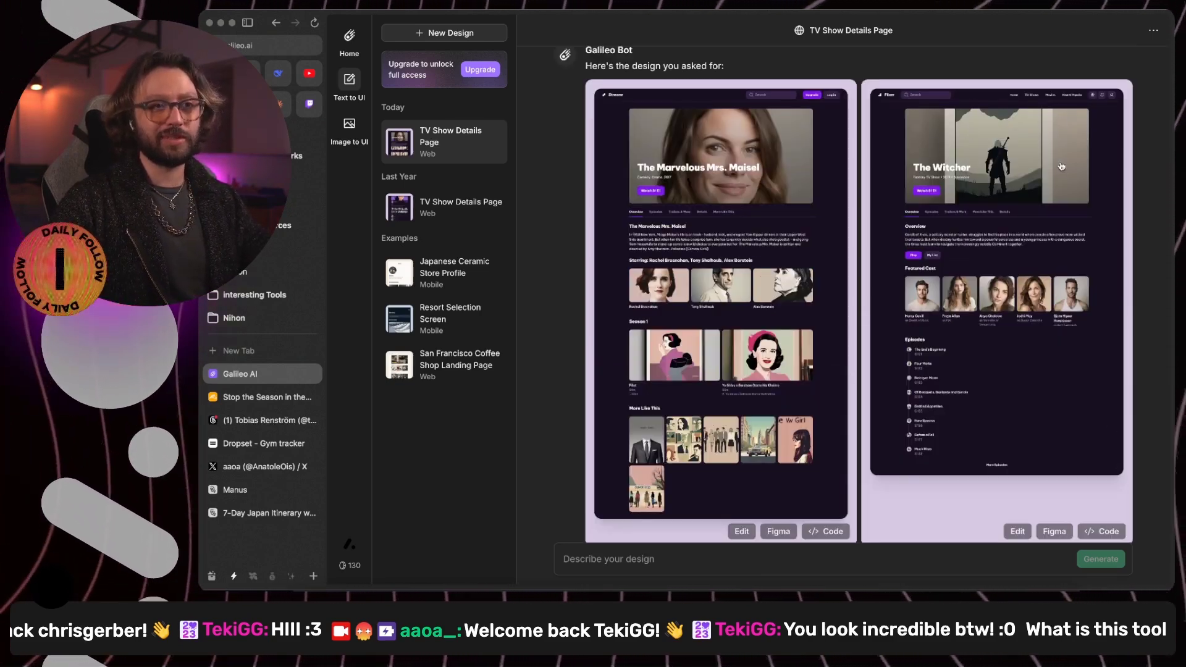
scroll(1001, 228, "down", 3)
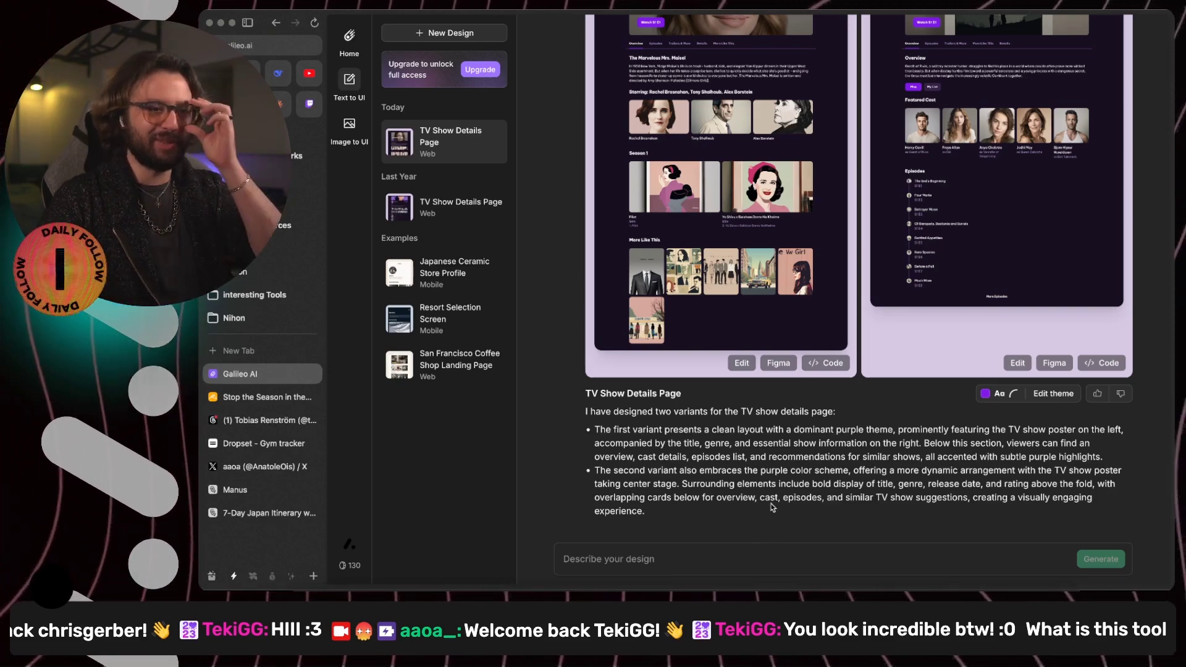
scroll(853, 505, "up", 3)
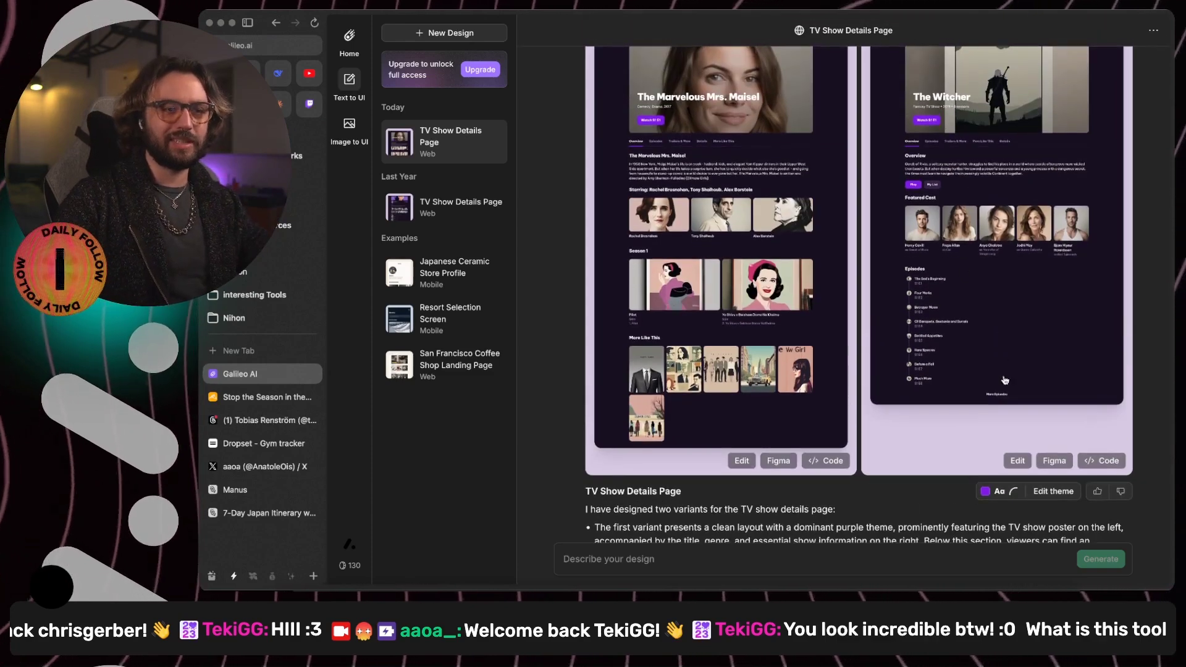
scroll(851, 500, "down", 3)
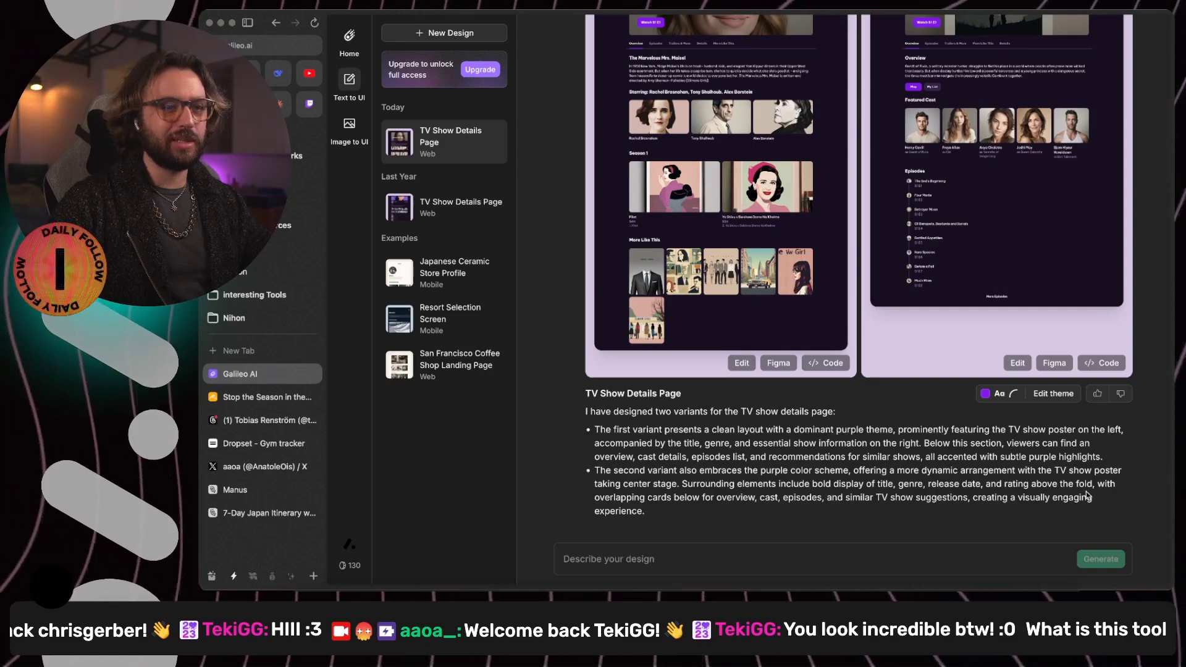
scroll(986, 153, "up", 3)
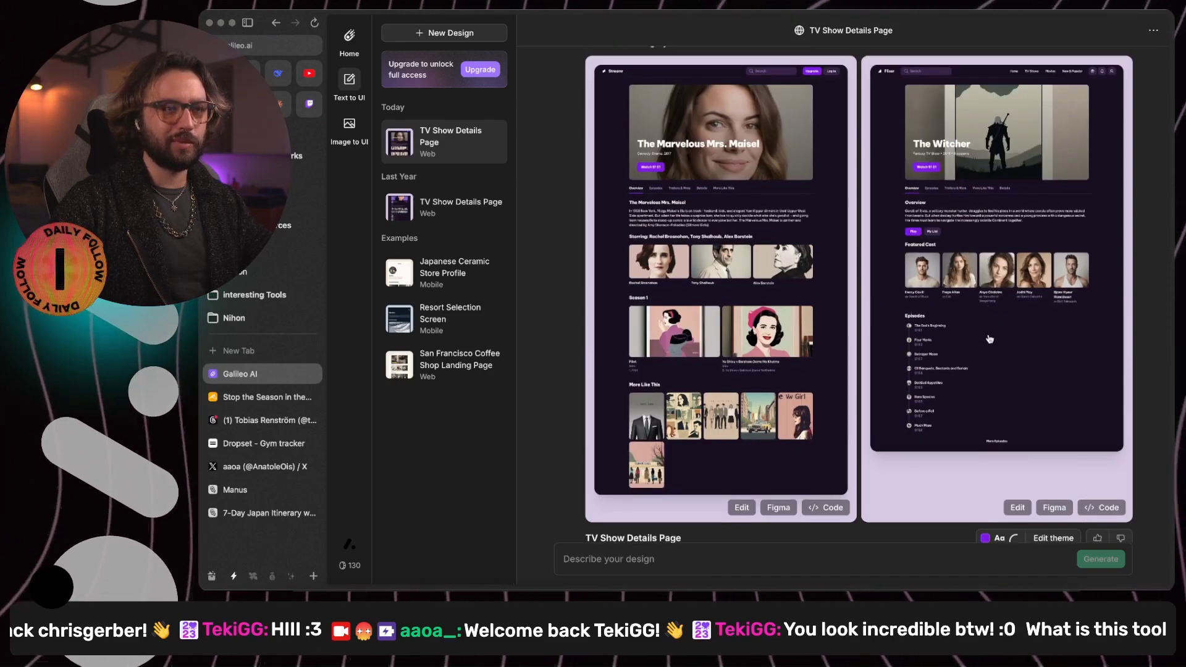
scroll(921, 458, "down", 3)
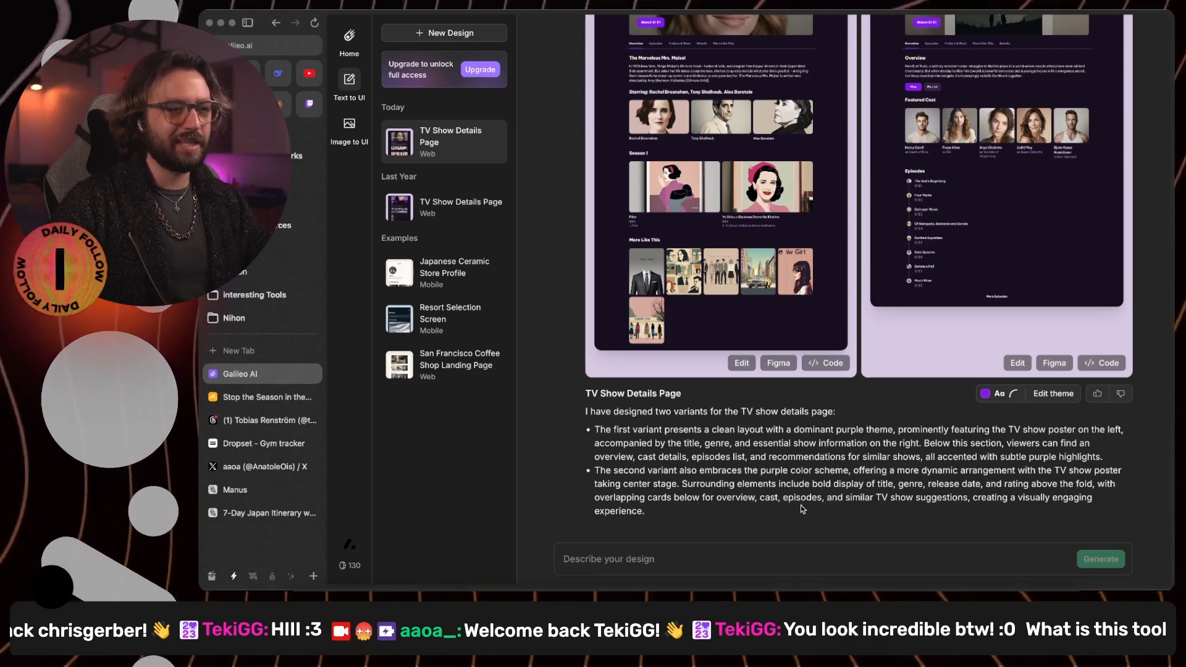
Step: View the two variants enlarged, close the preview, and zoom the browser out
left_click(1096, 124)
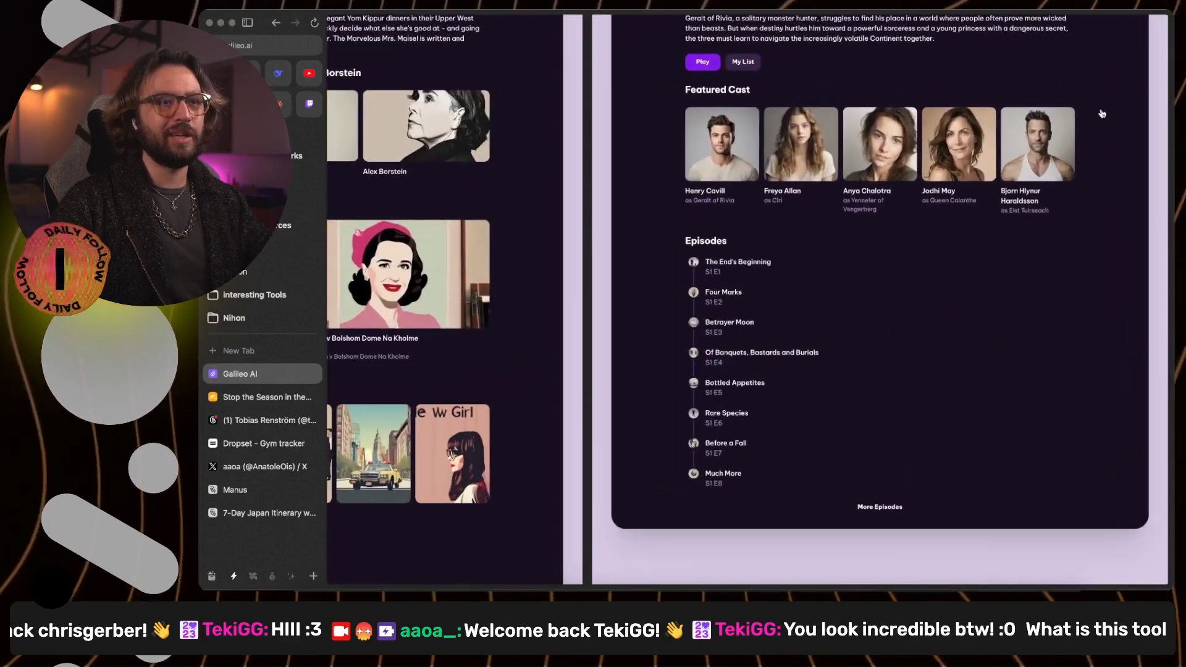
scroll(1091, 216, "up", 2)
scroll(716, 228, "down", 5)
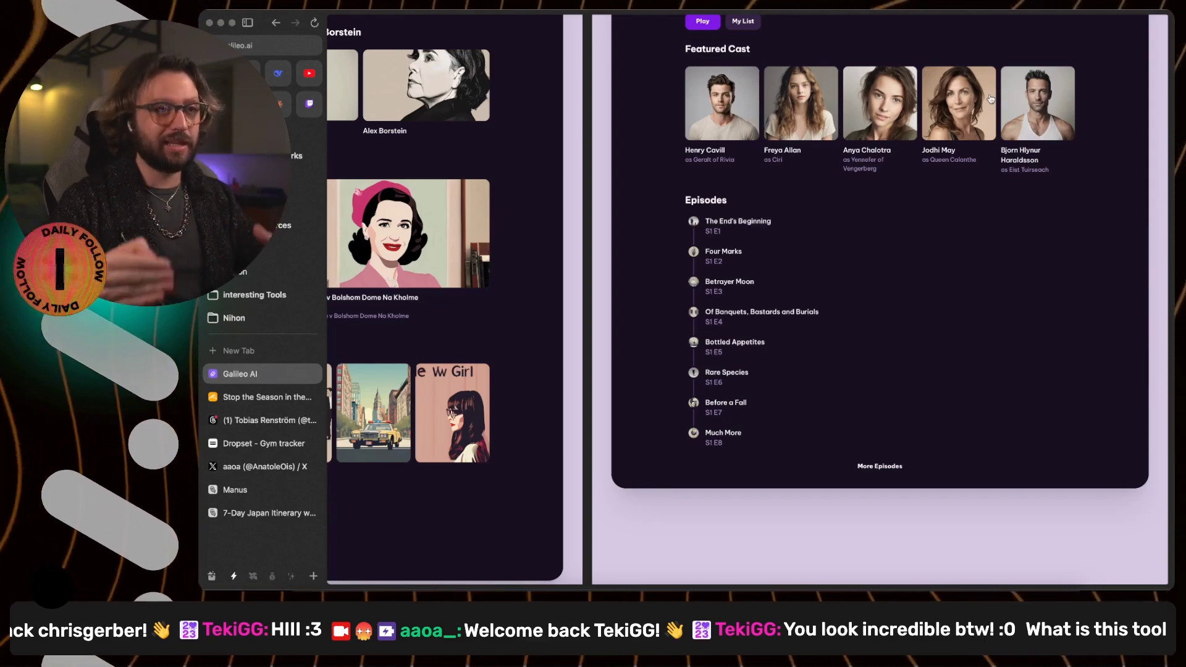
key("Escape")
scroll(829, 453, "down", 2)
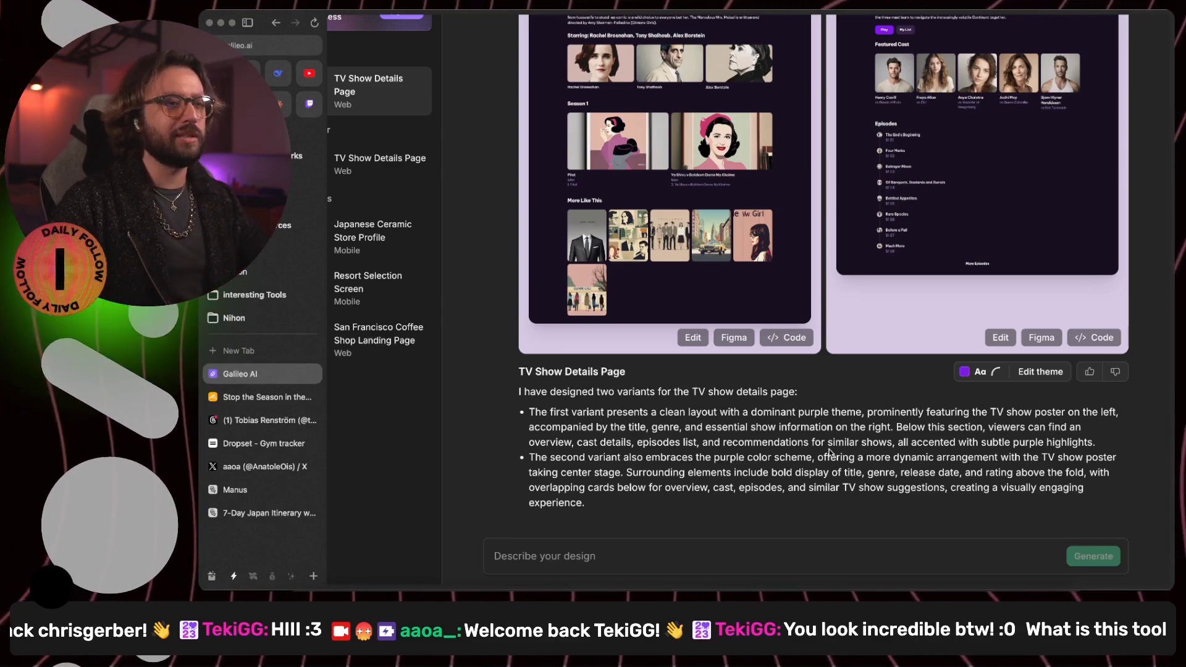
key("super+minus")
Step: Open last year's TV Show Details Page chat and scroll through its designs
left_click(462, 210)
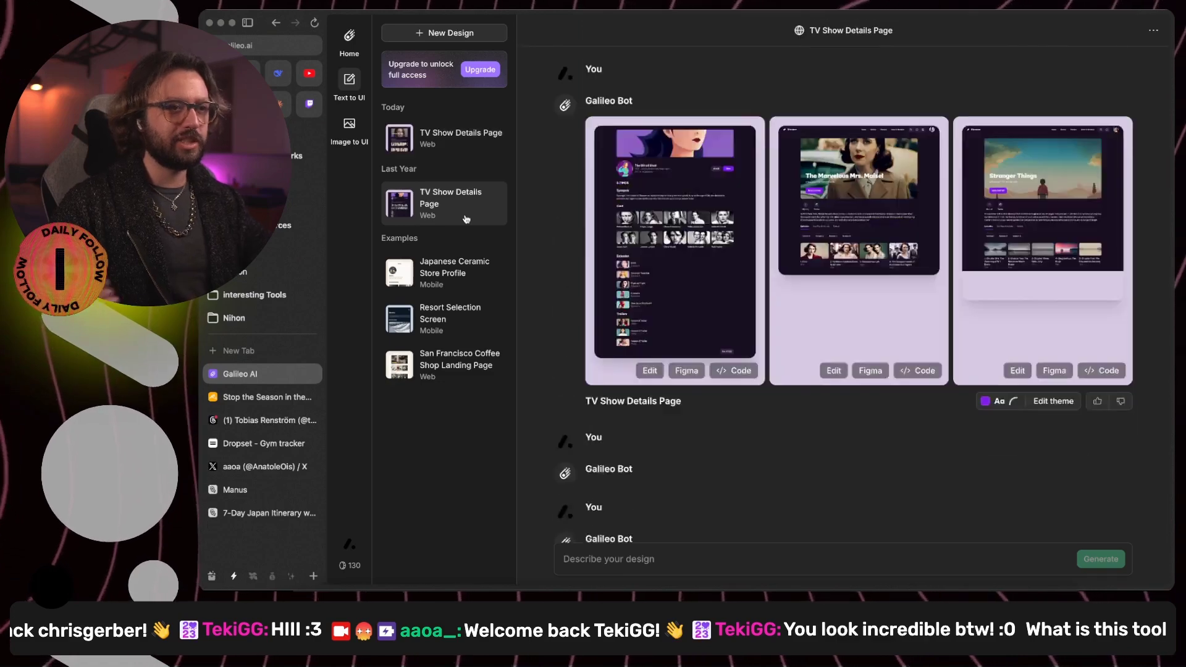
scroll(864, 398, "down", 5)
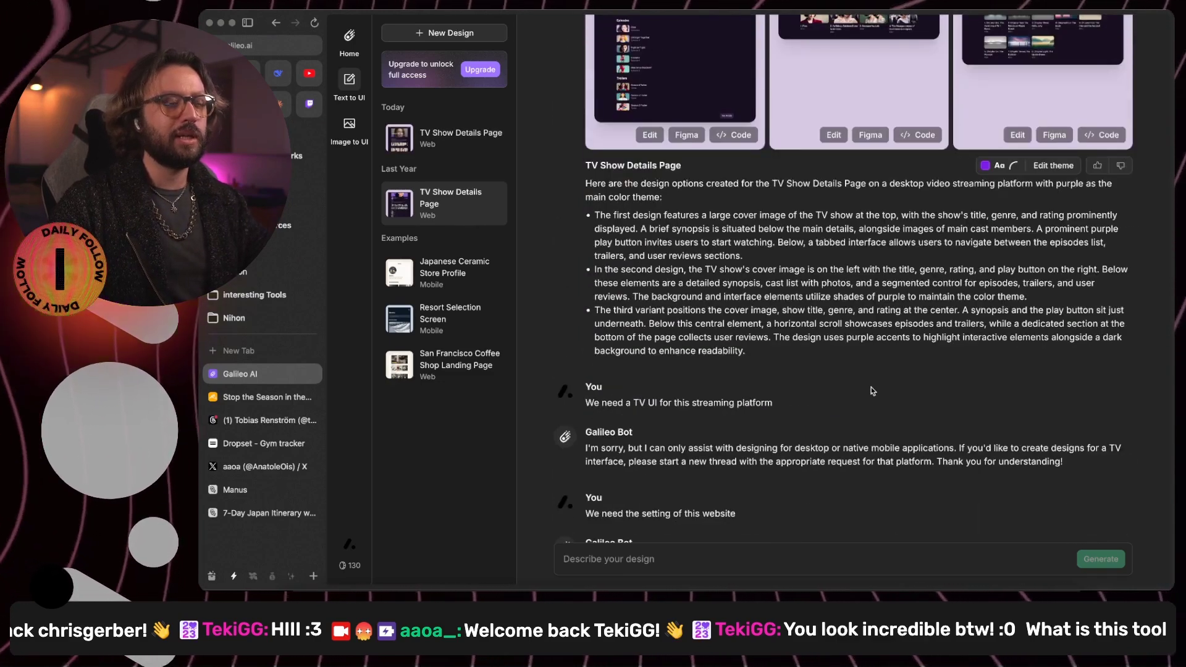
scroll(872, 391, "up", 5)
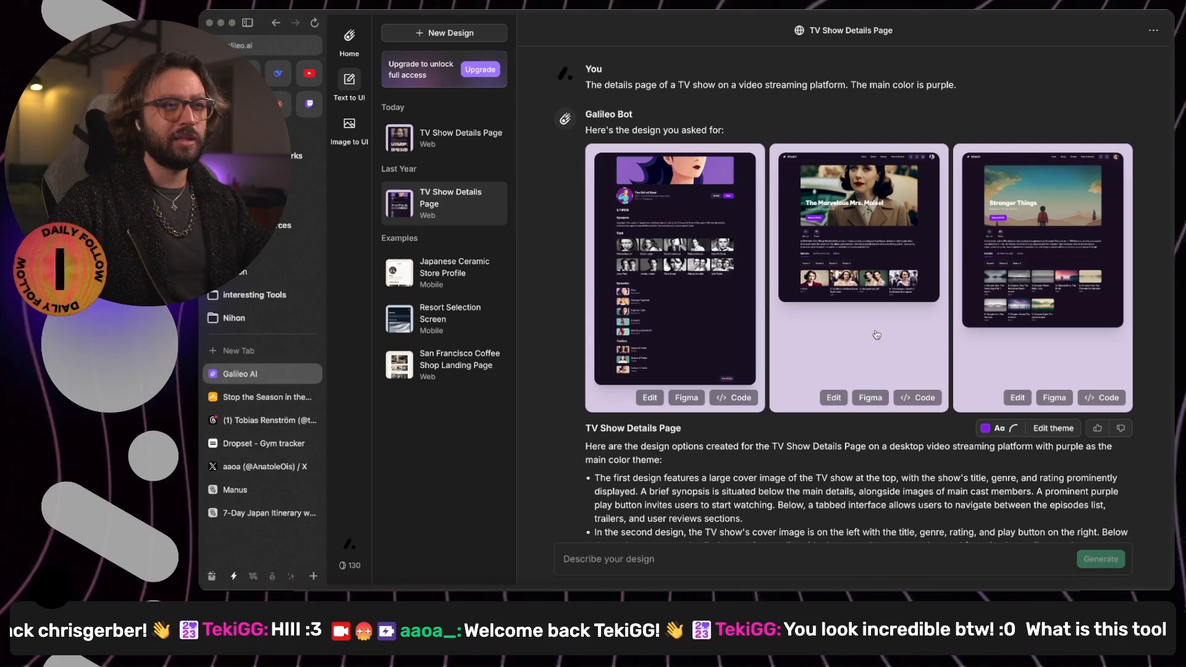
scroll(852, 262, "up", 5)
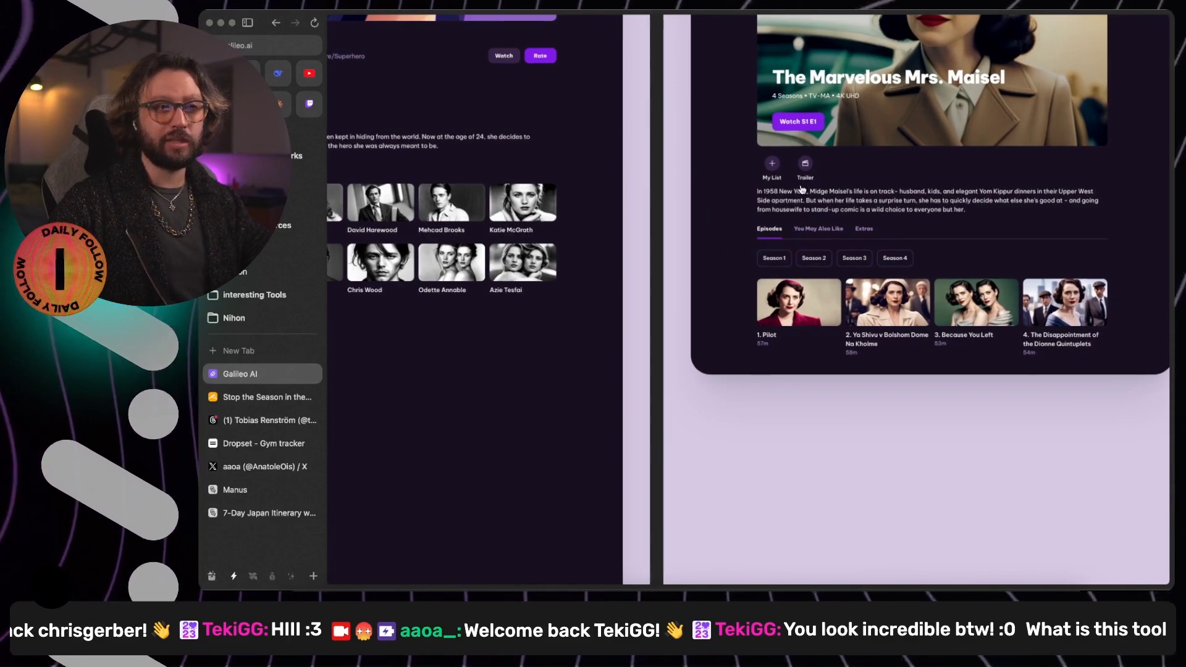
scroll(802, 199, "down", 5)
Step: Return to today's TV Show Details Page chat with the Maisel and Witcher designs
left_click(444, 137)
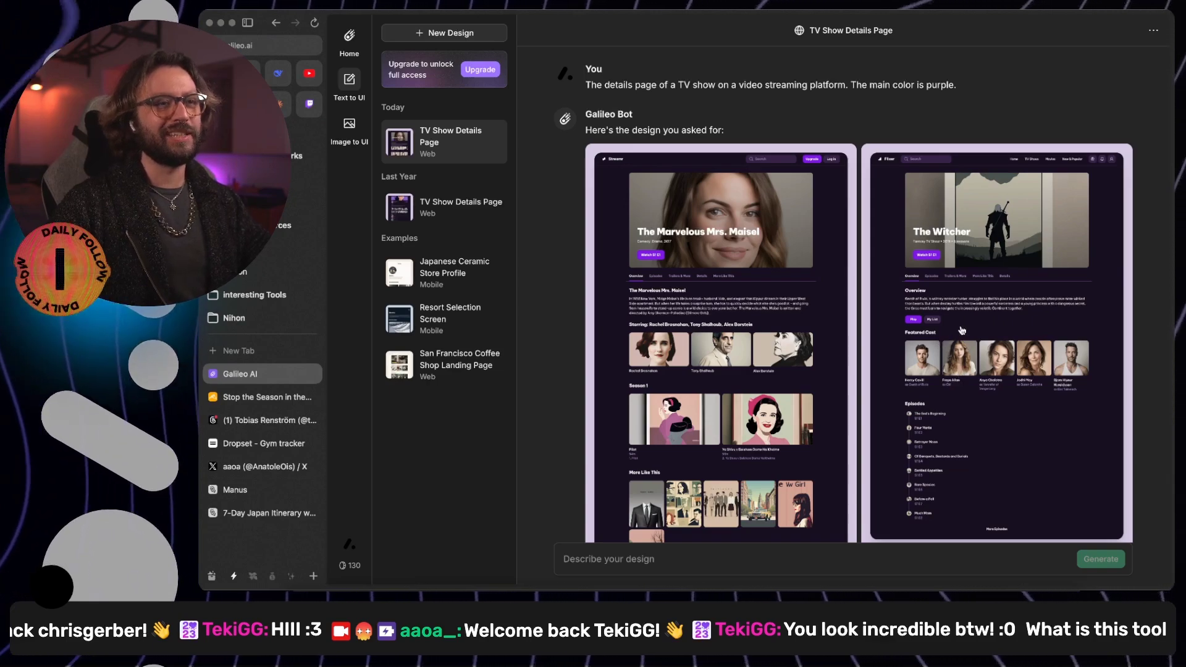
scroll(642, 280, "up", 5)
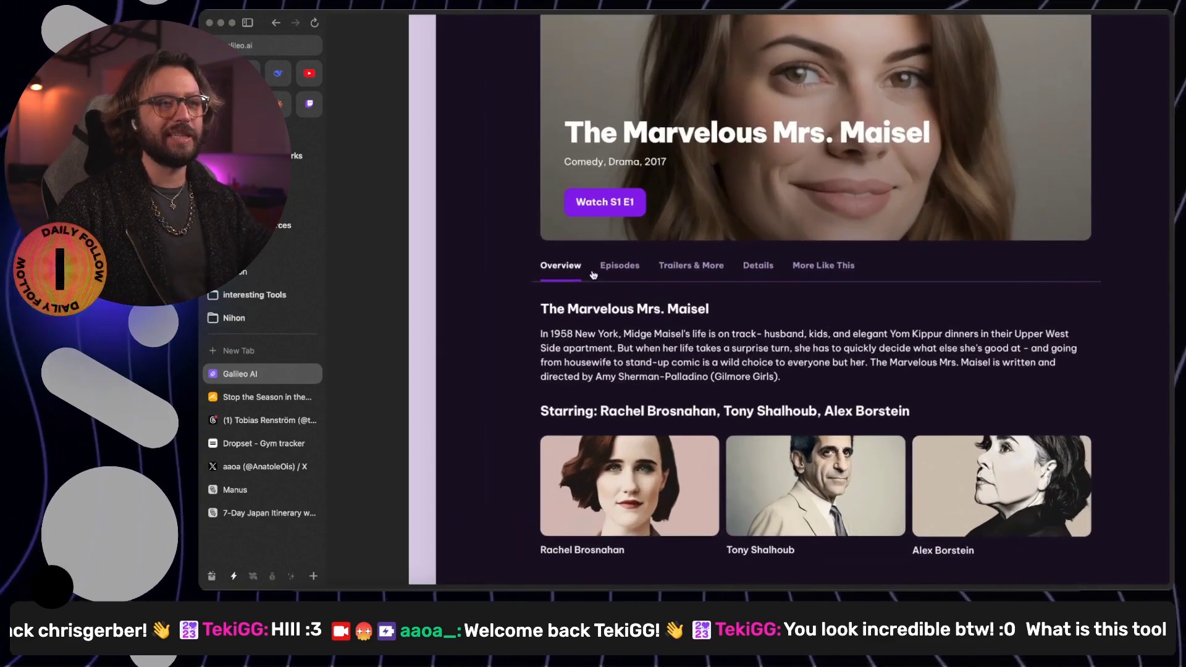
scroll(934, 289, "down", 5)
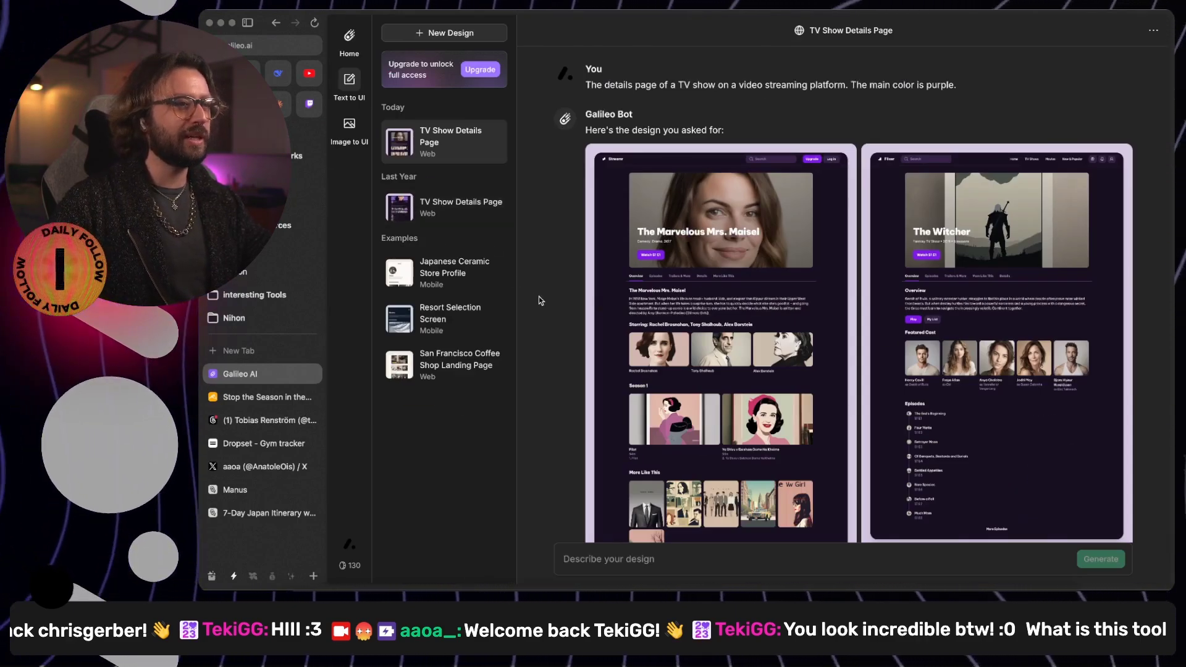
Step: Copy the settings-page prompt from last year's TV Show Details Page chat
left_click(443, 203)
scroll(847, 255, "down", 5)
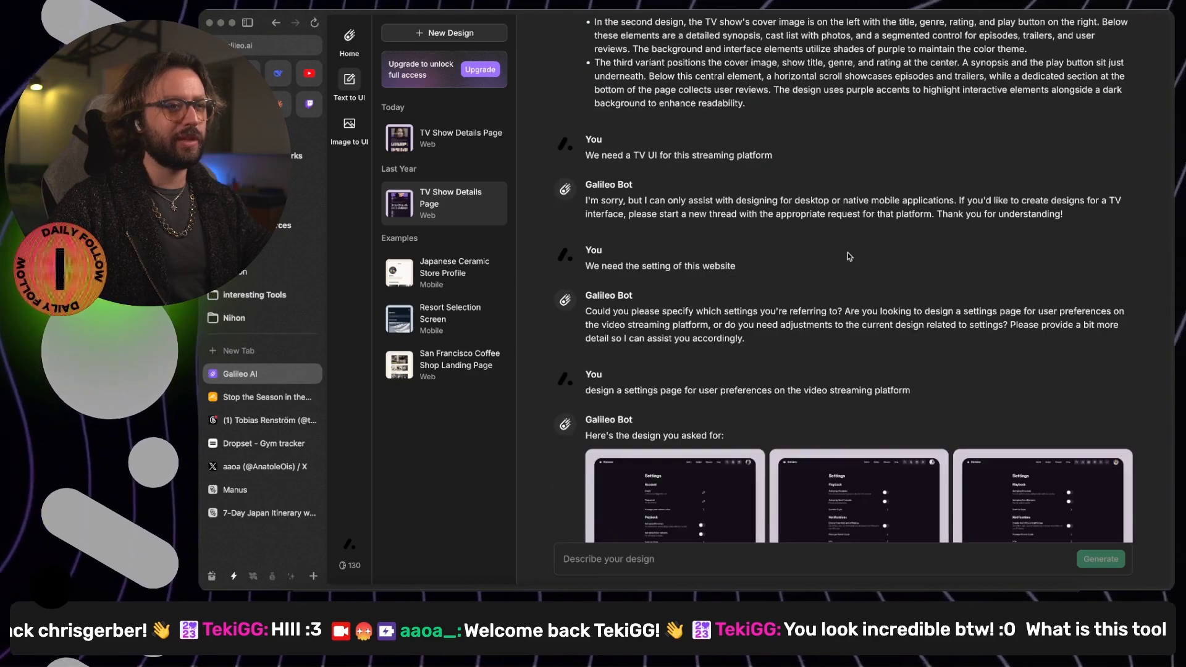
scroll(848, 255, "down", 2)
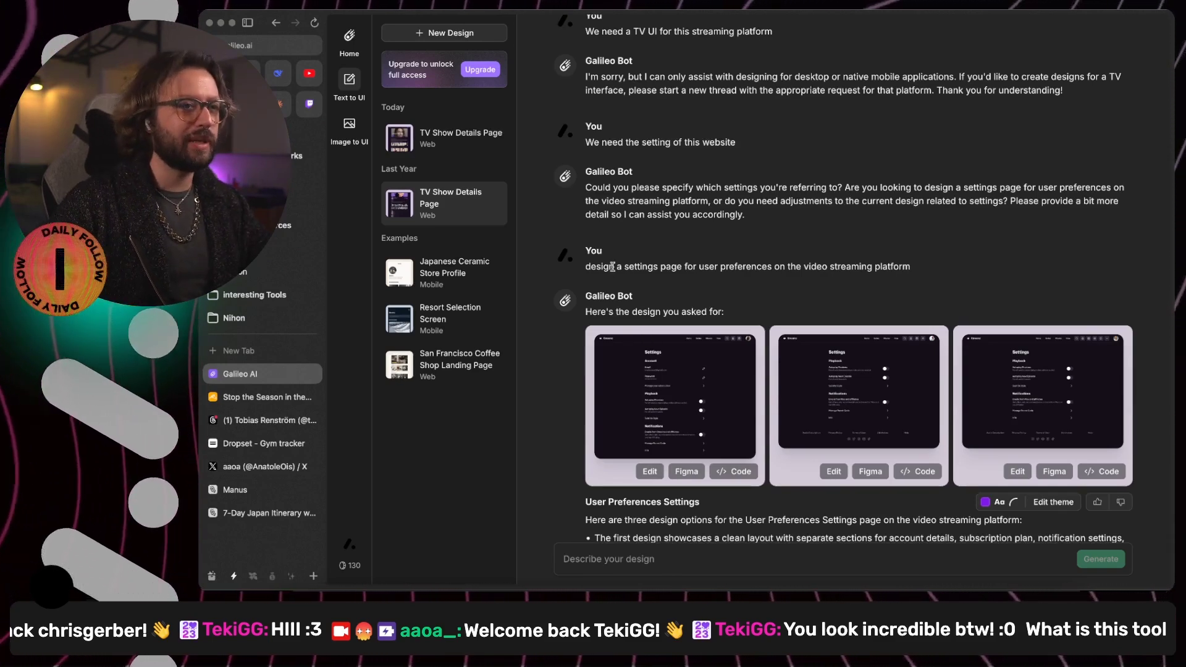
left_click_drag(598, 267, 887, 270)
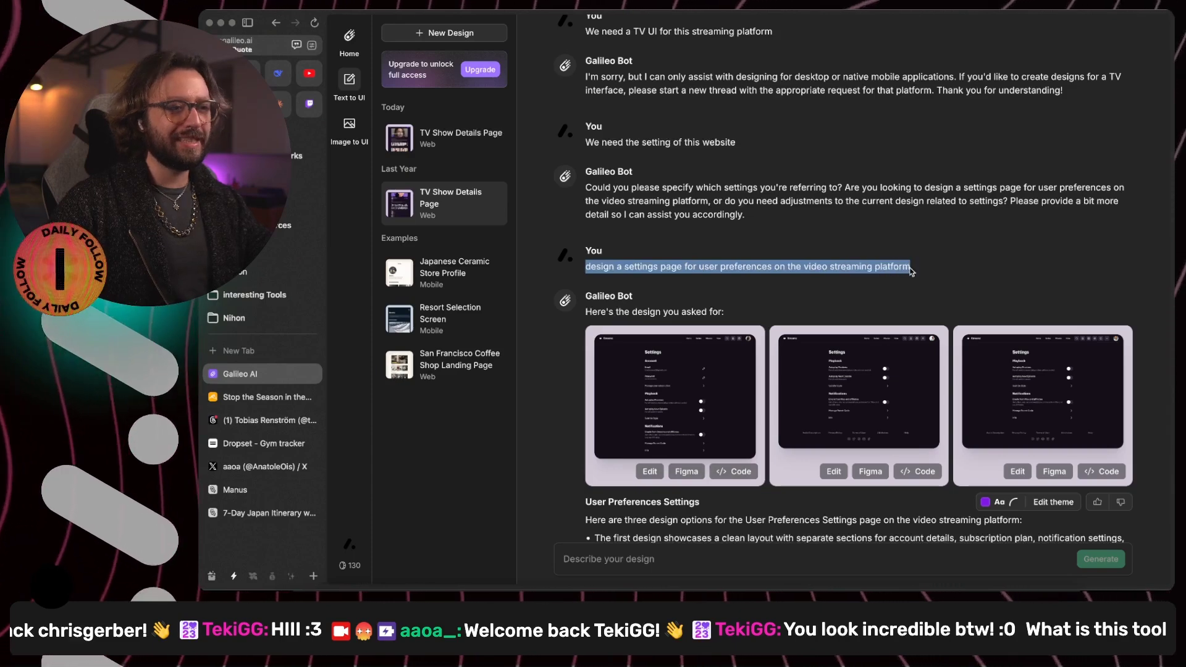
key("super+c")
scroll(914, 276, "down", 8)
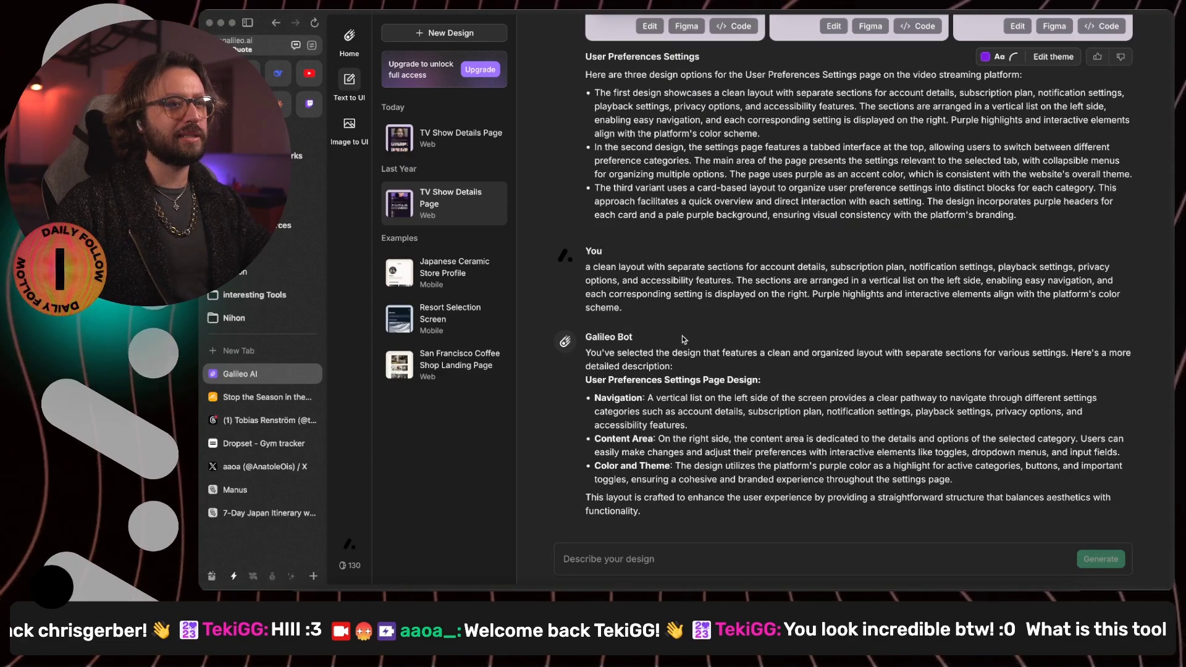
scroll(859, 309, "down", 5)
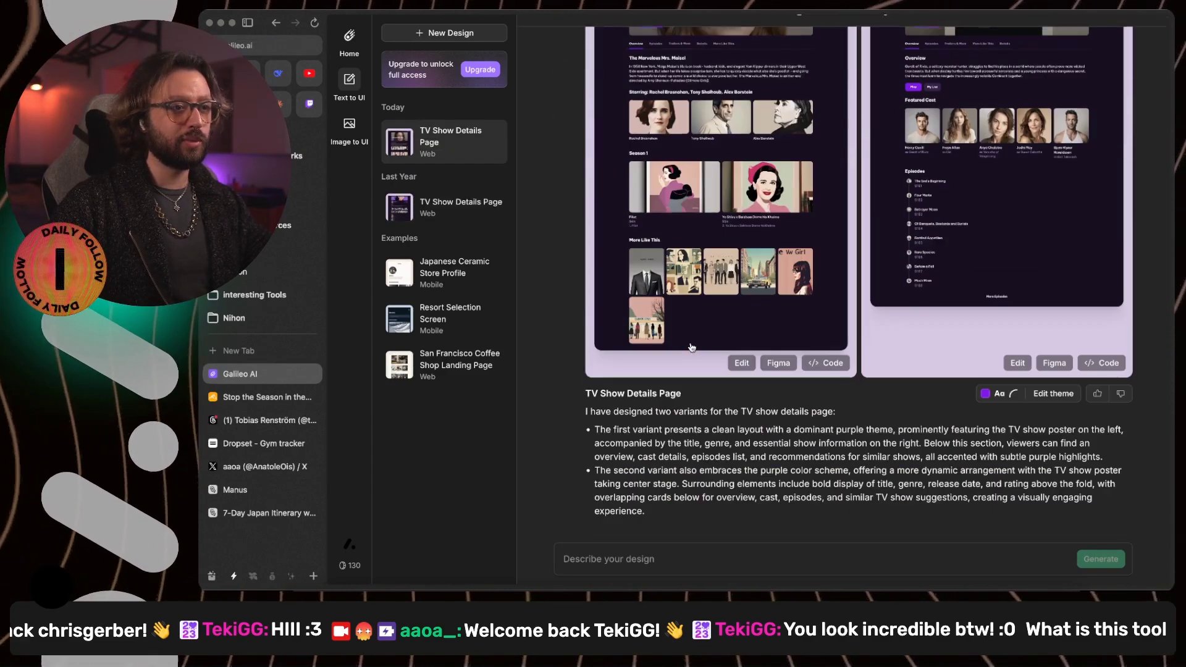
Step: Paste the user-preferences settings prompt into today's chat and generate two settings designs
left_click(690, 549)
key("super+v")
key("Return")
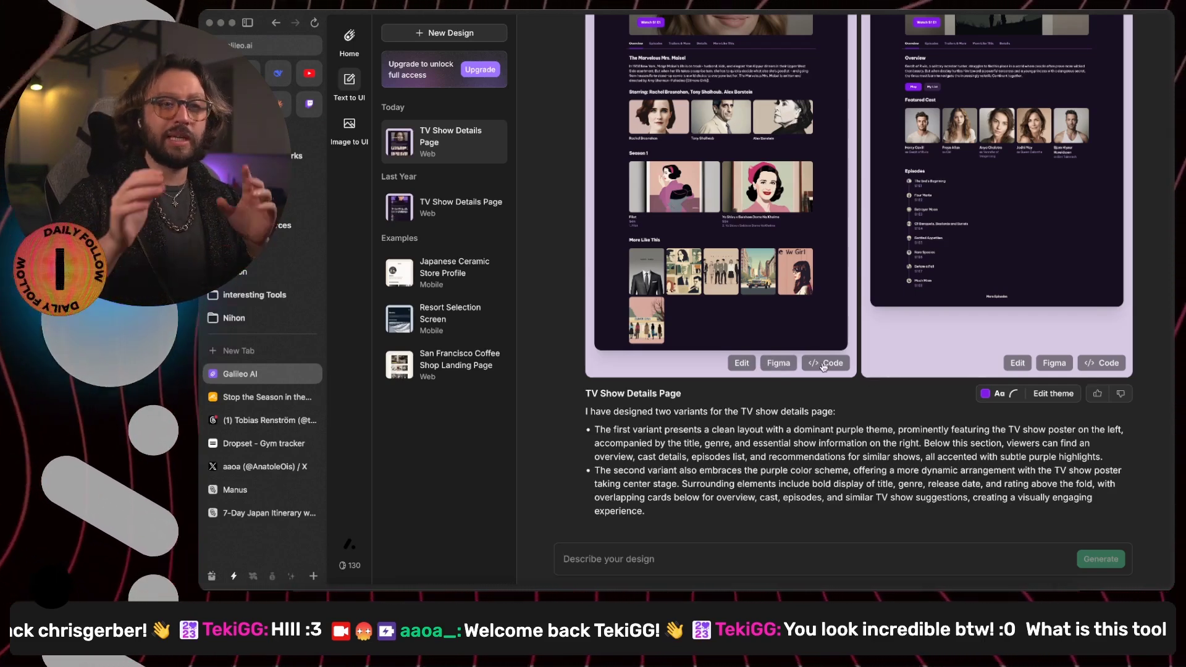
scroll(853, 307, "up", 1)
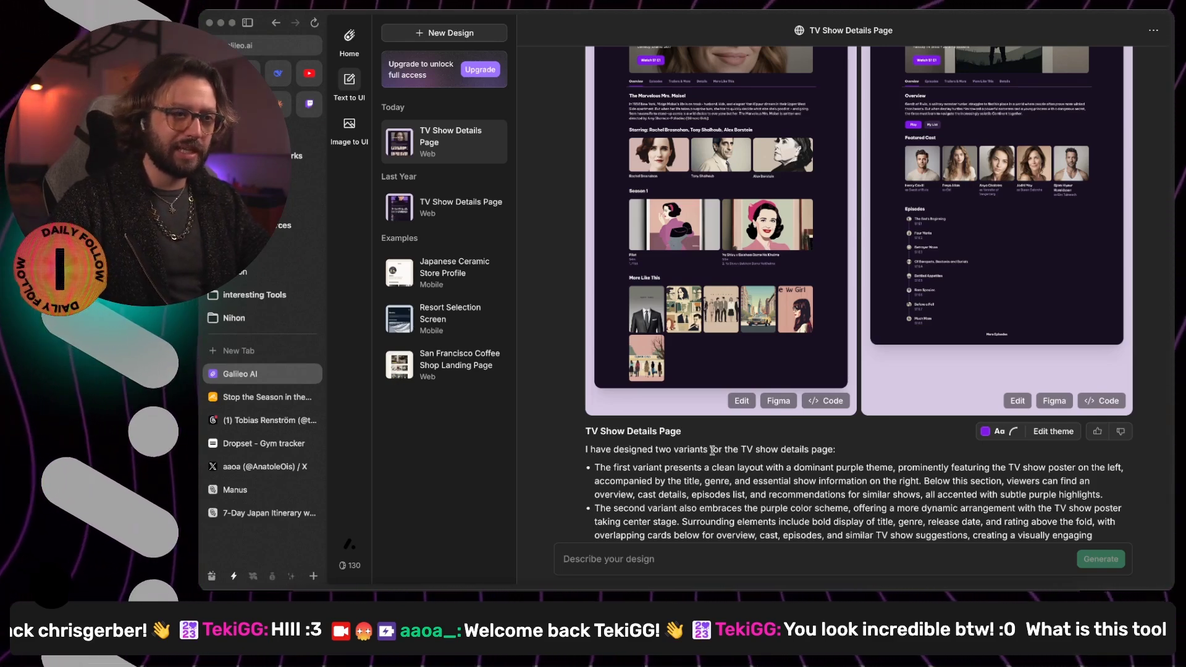
scroll(1062, 433, "up", 5)
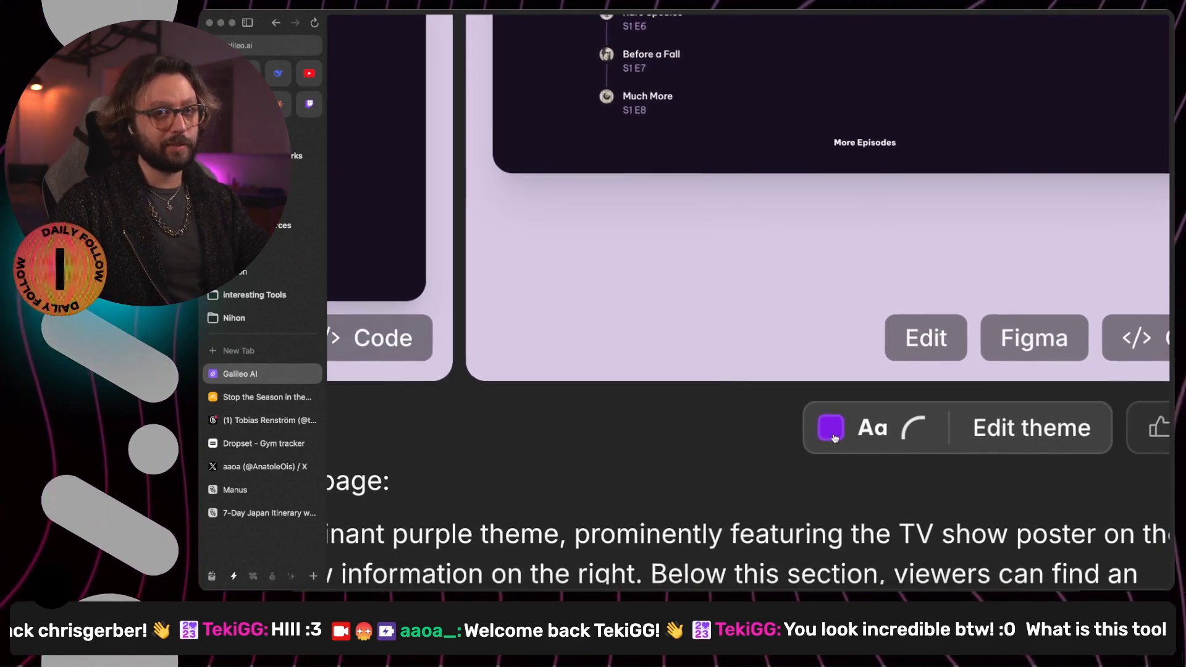
scroll(834, 438, "down", 5)
scroll(979, 453, "up", 3)
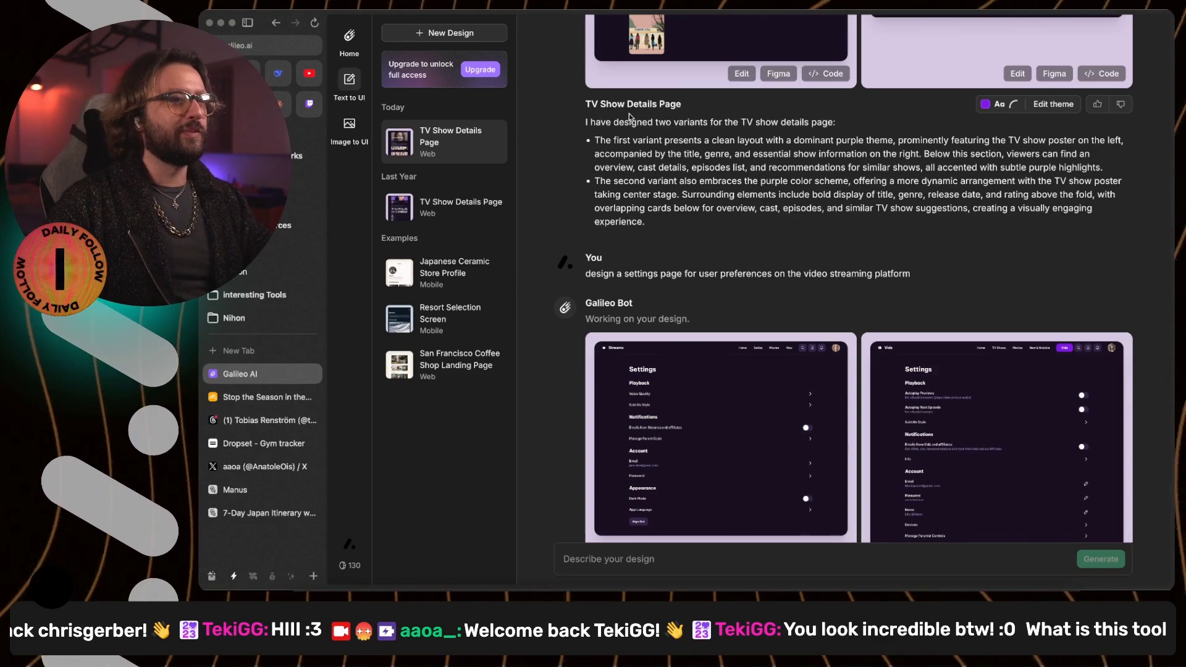
Step: Review the sidebar and tabbed settings variants' descriptions, then reset browser zoom to 100%
scroll(860, 312, "down", 3)
scroll(859, 312, "down", 2)
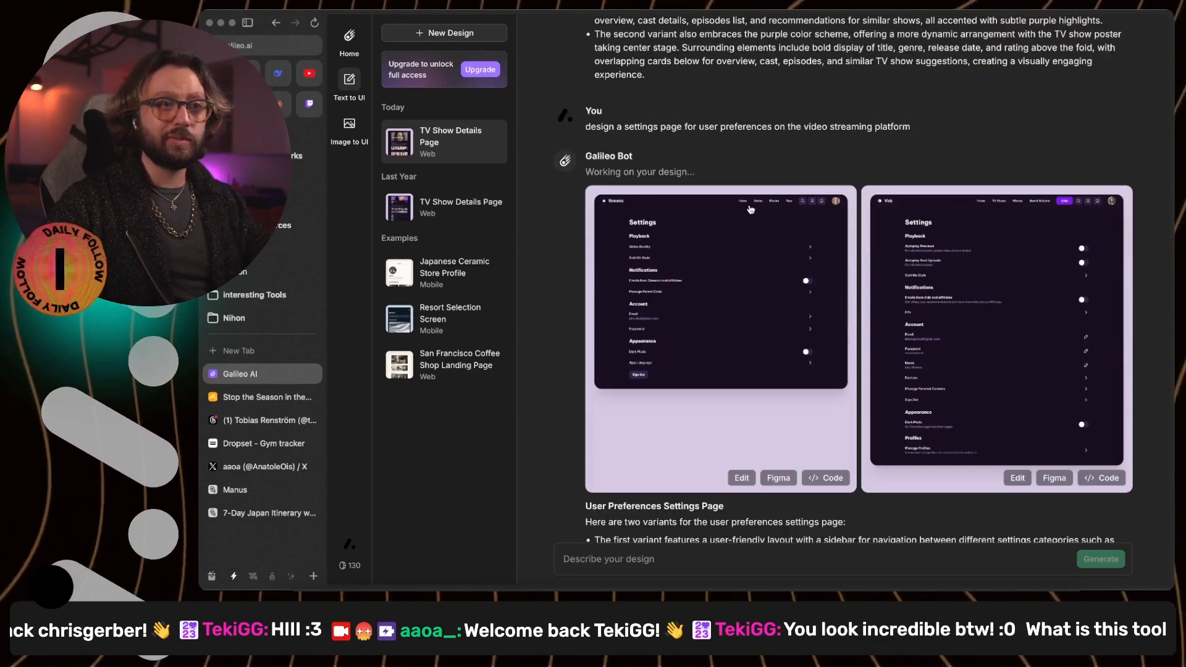
scroll(806, 207, "up", 5)
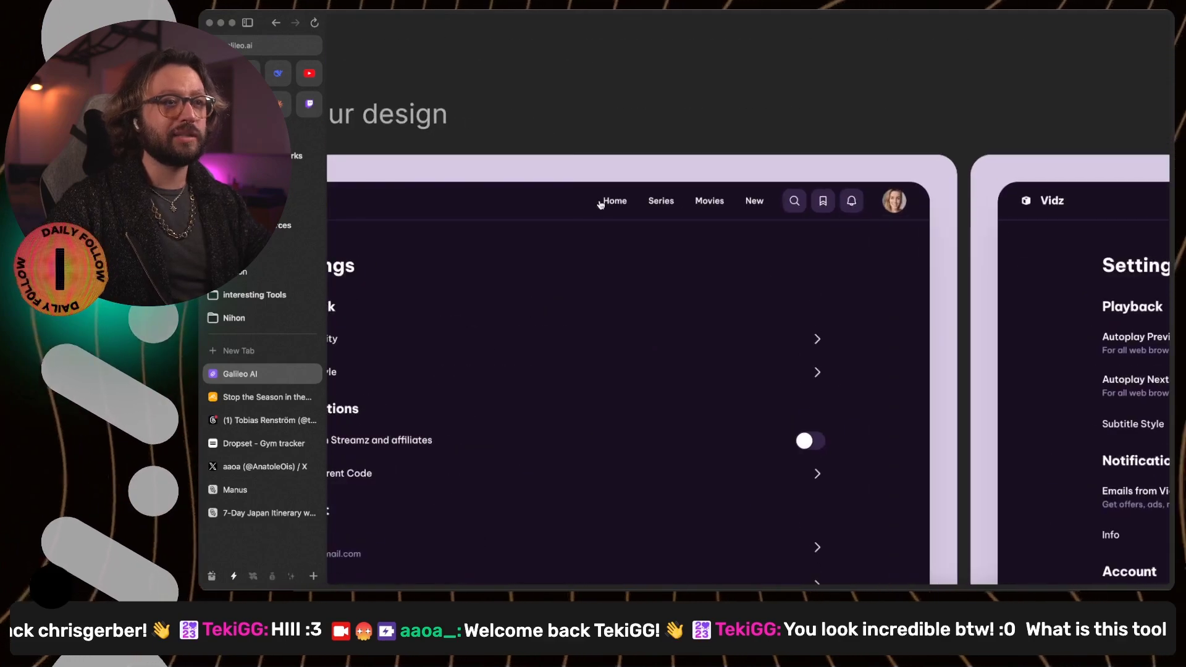
scroll(953, 209, "down", 5)
scroll(920, 332, "up", 10)
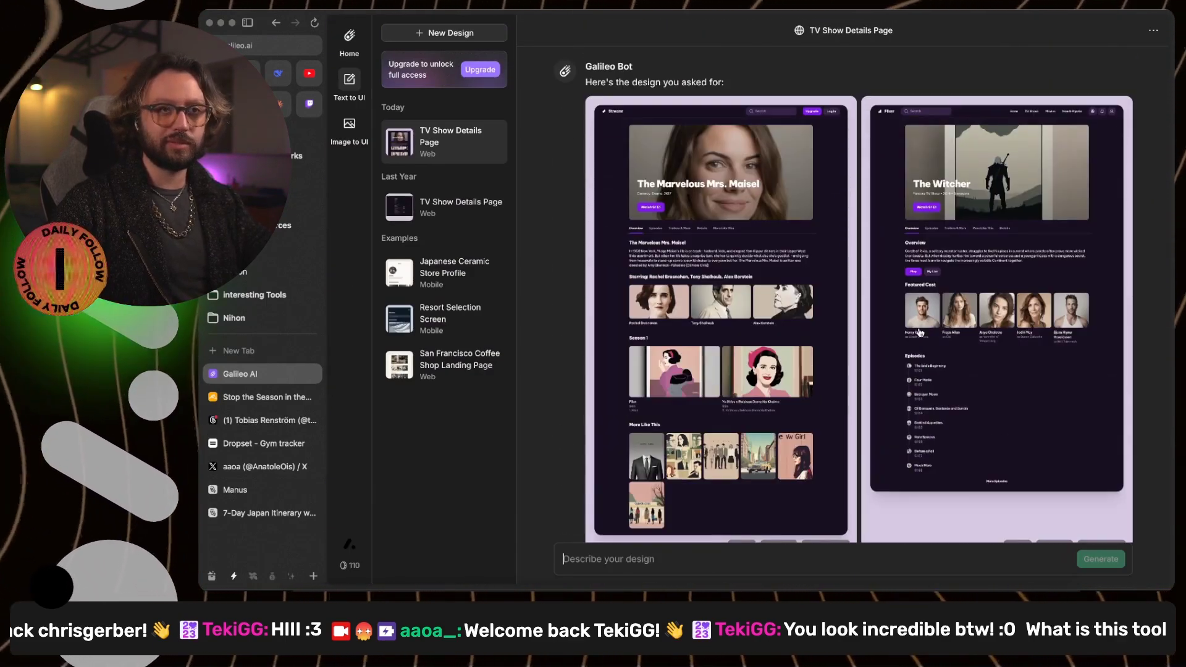
scroll(946, 115, "up", 5)
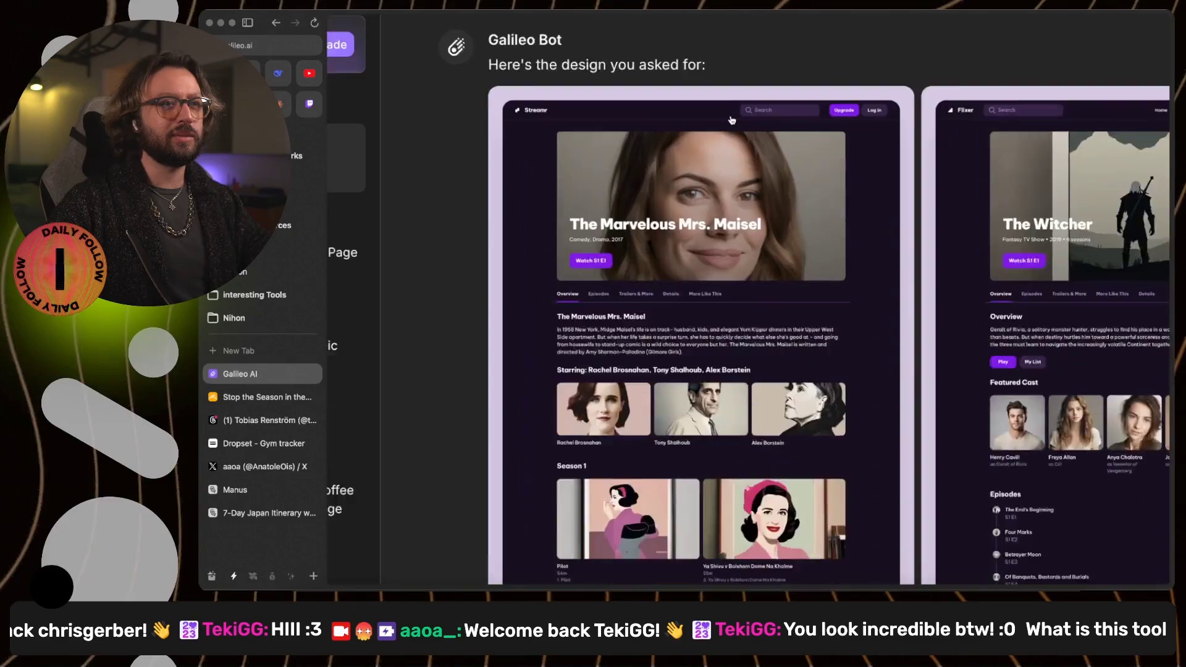
scroll(946, 116, "down", 5)
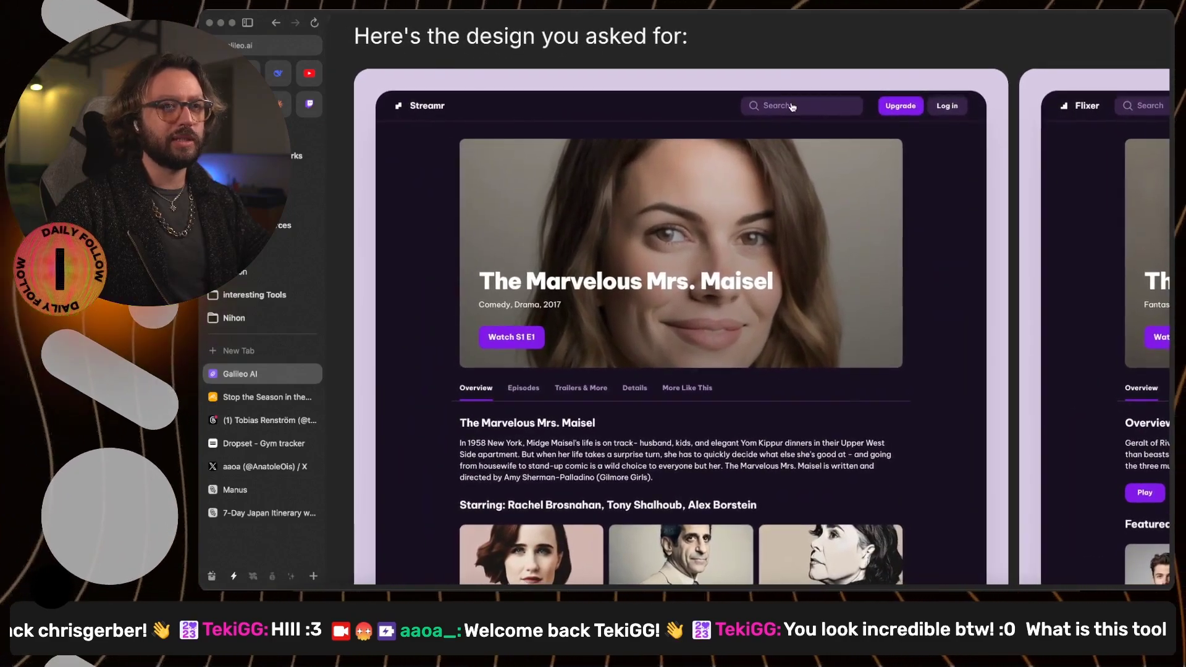
scroll(1140, 97, "up", 5)
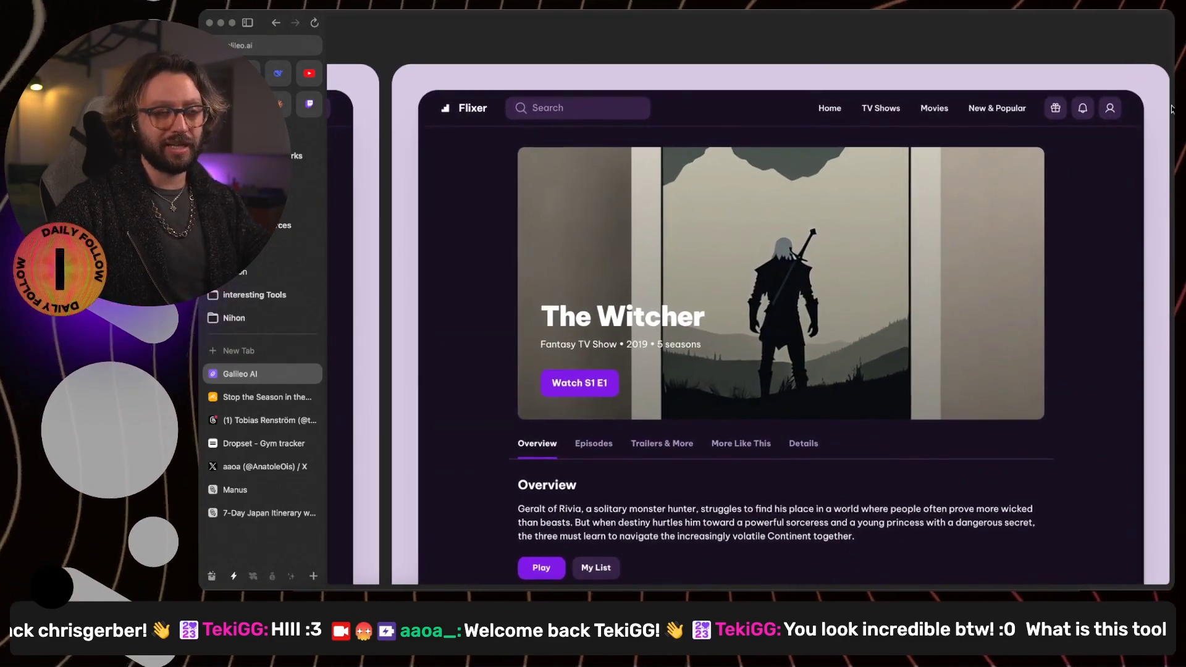
scroll(983, 372, "down", 5)
scroll(783, 410, "up", 5)
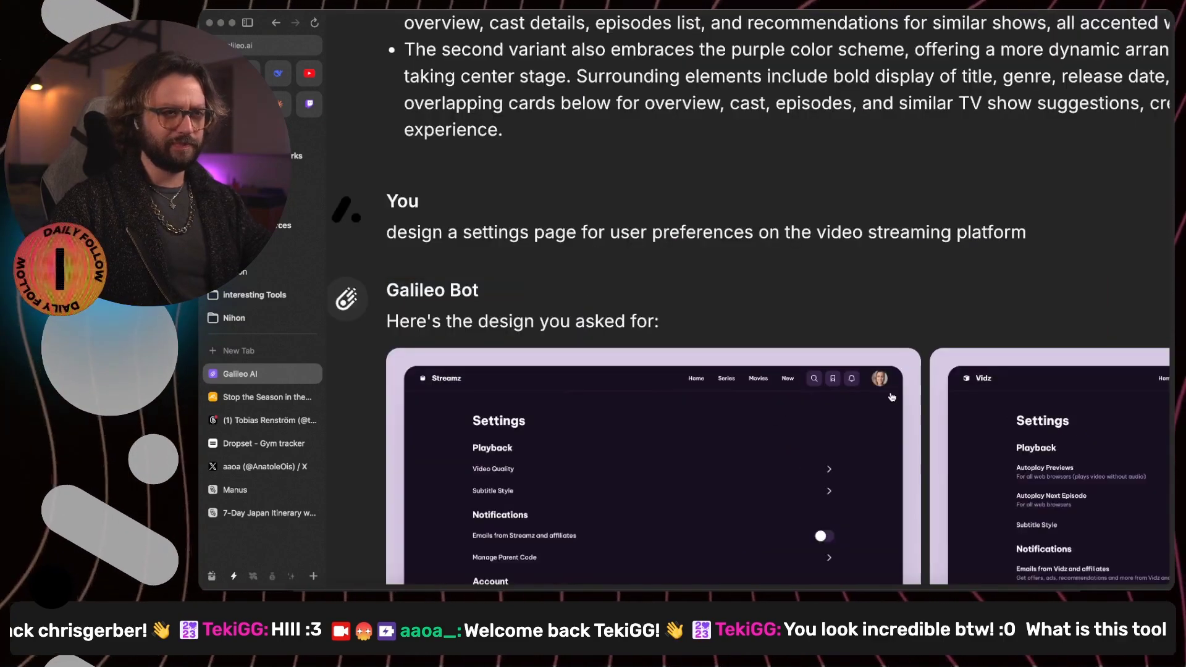
scroll(841, 396, "down", 5)
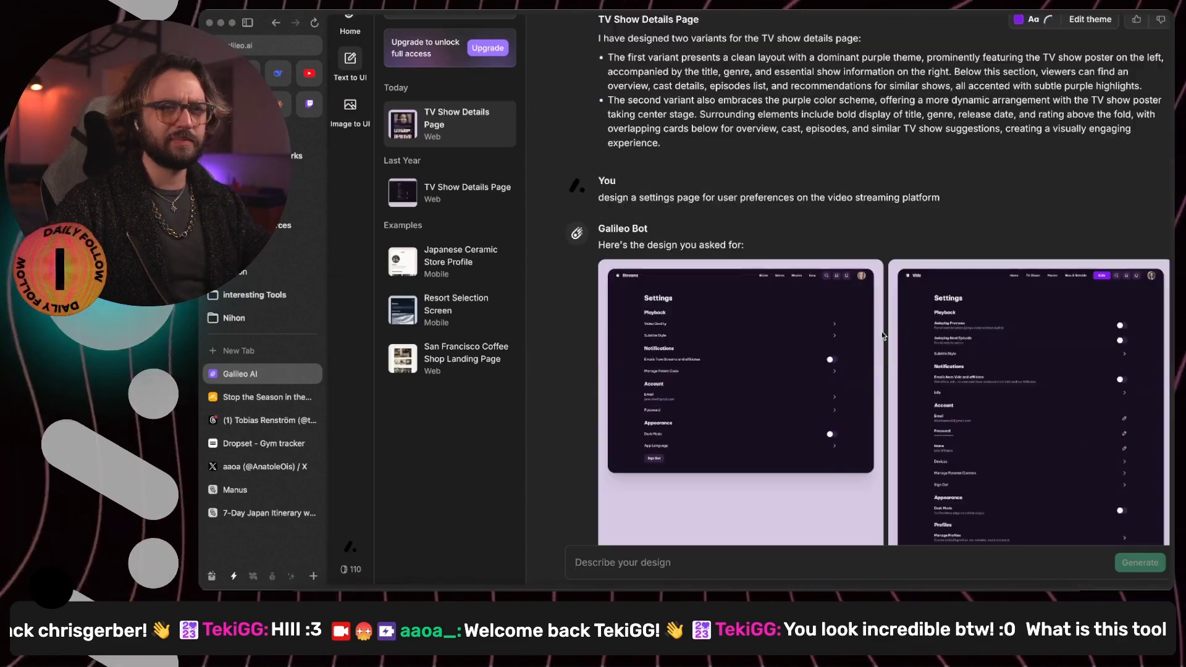
scroll(969, 497, "up", 5)
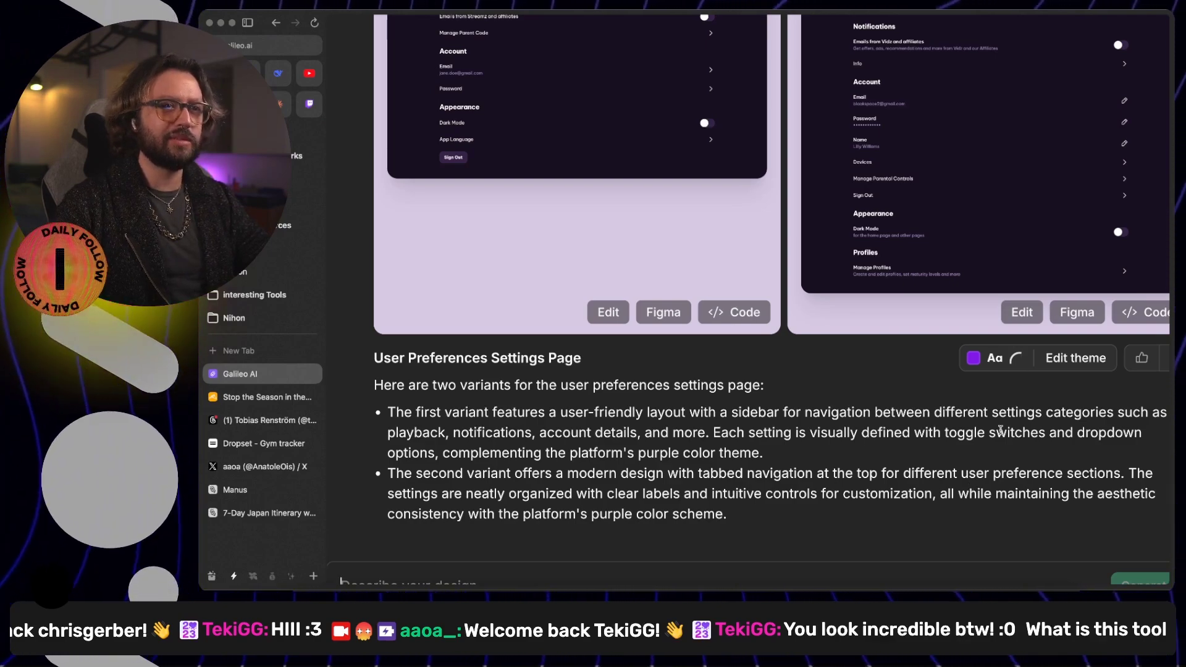
scroll(1000, 430, "up", 5)
scroll(1034, 326, "down", 5)
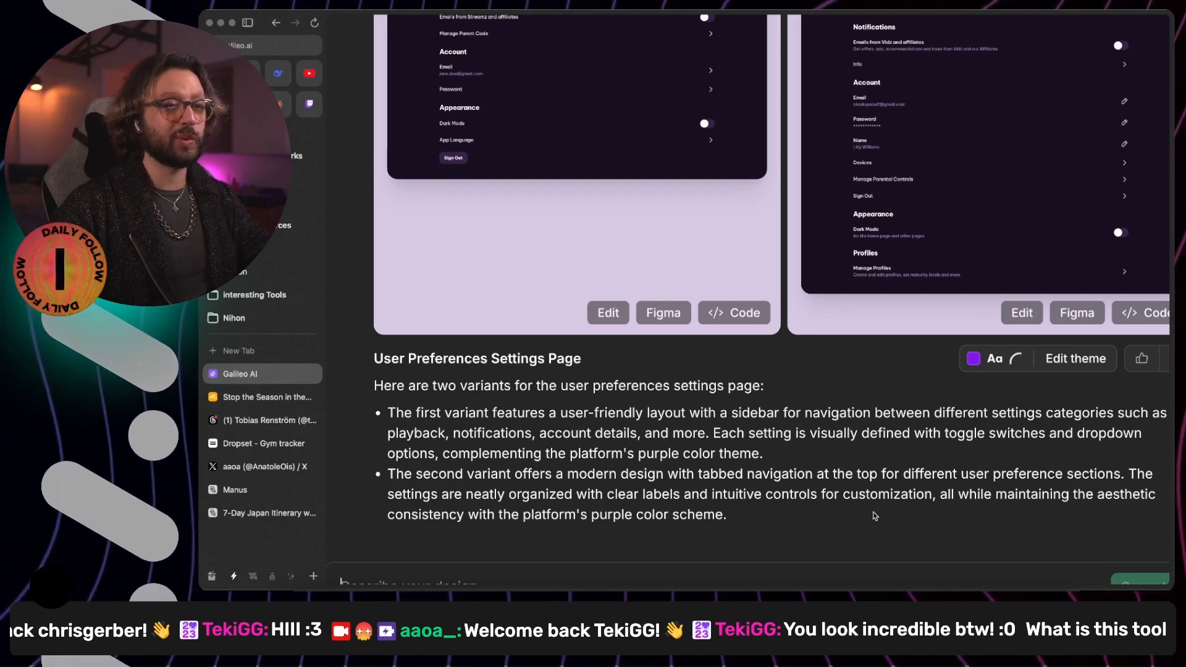
scroll(861, 518, "up", 3)
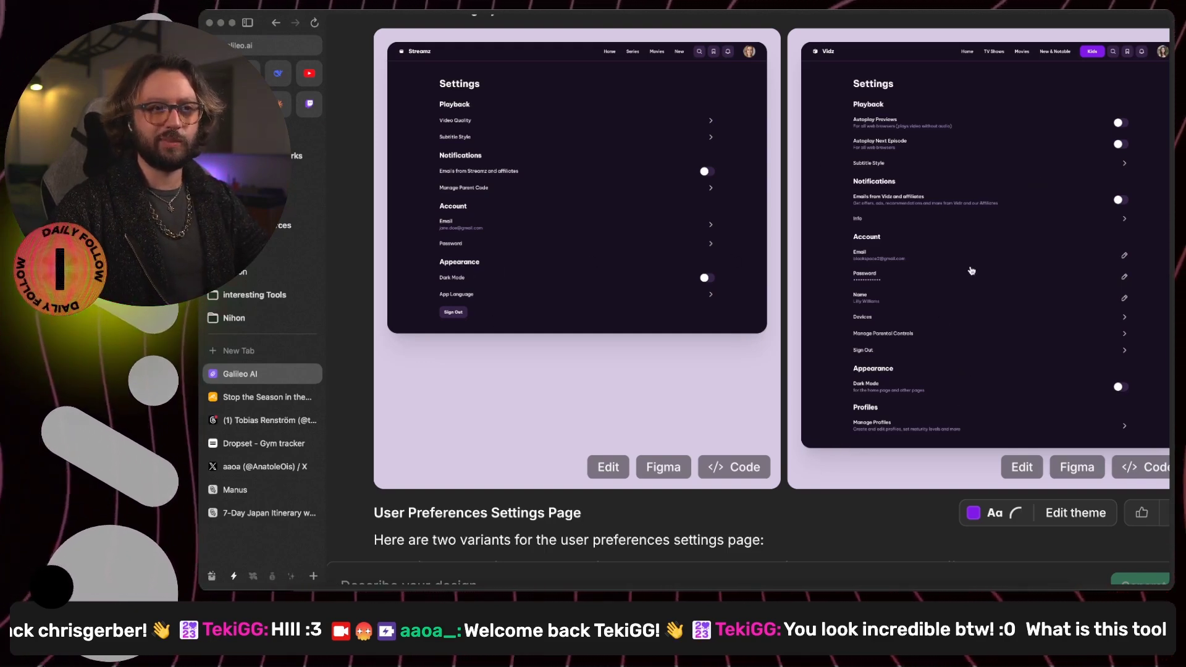
scroll(832, 311, "down", 3)
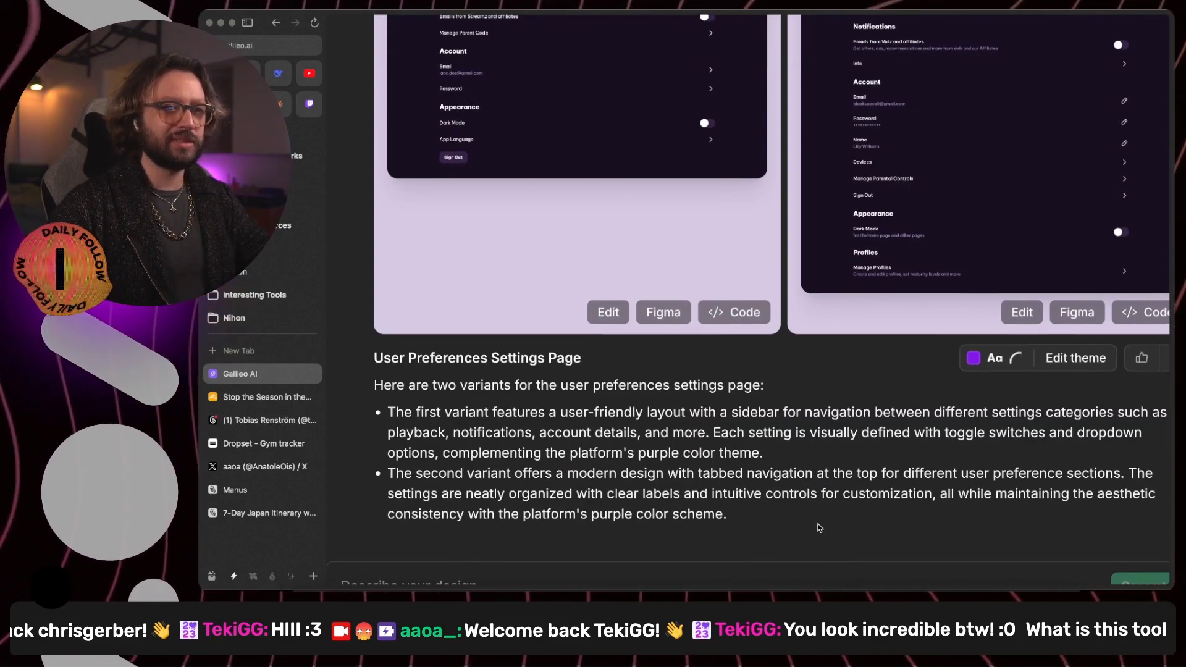
key("super+0")
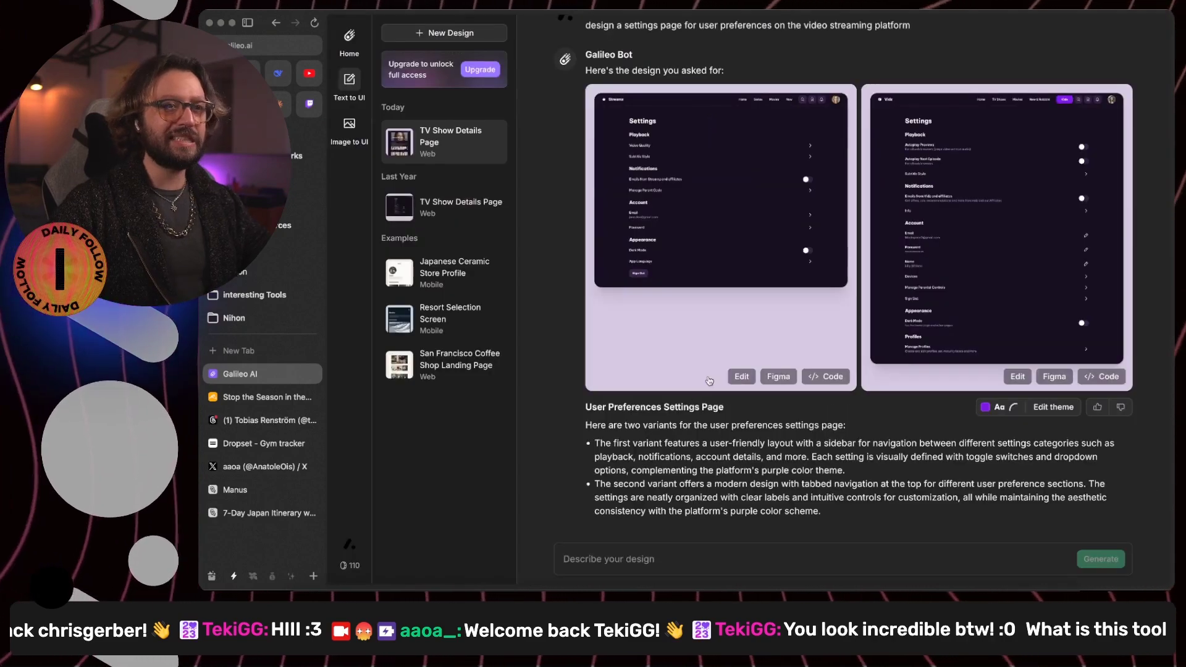
Step: Open last year's chat and browse its three User Preferences Settings designs in the large preview
left_click(454, 203)
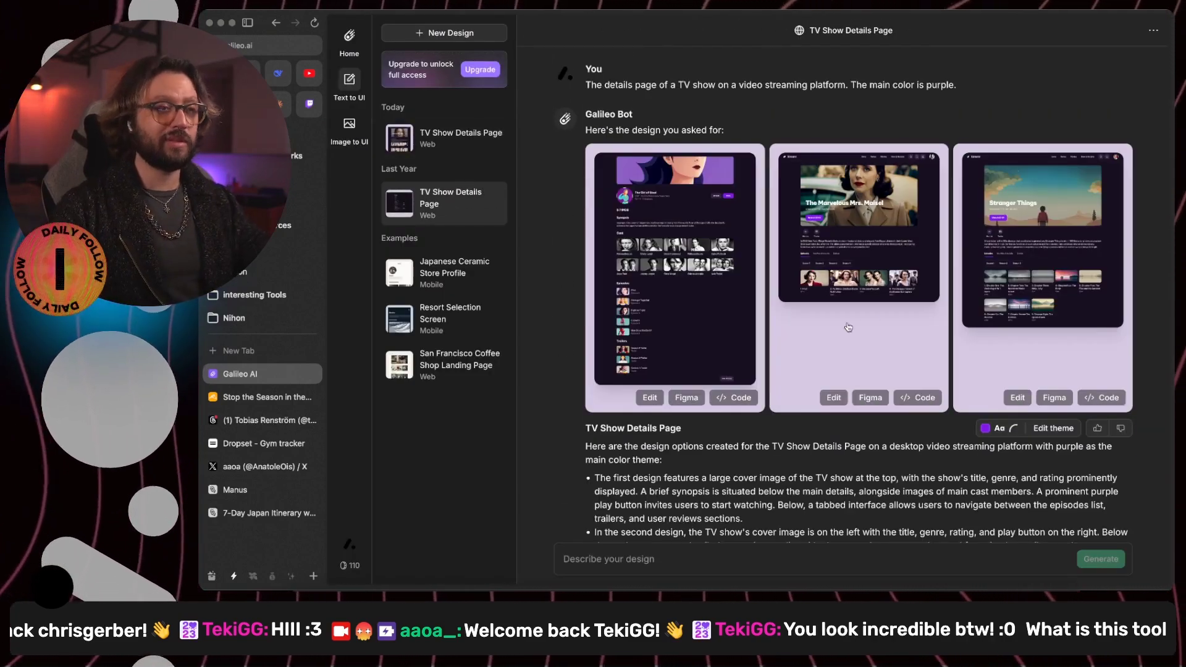
scroll(848, 327, "down", 15)
left_click(675, 97)
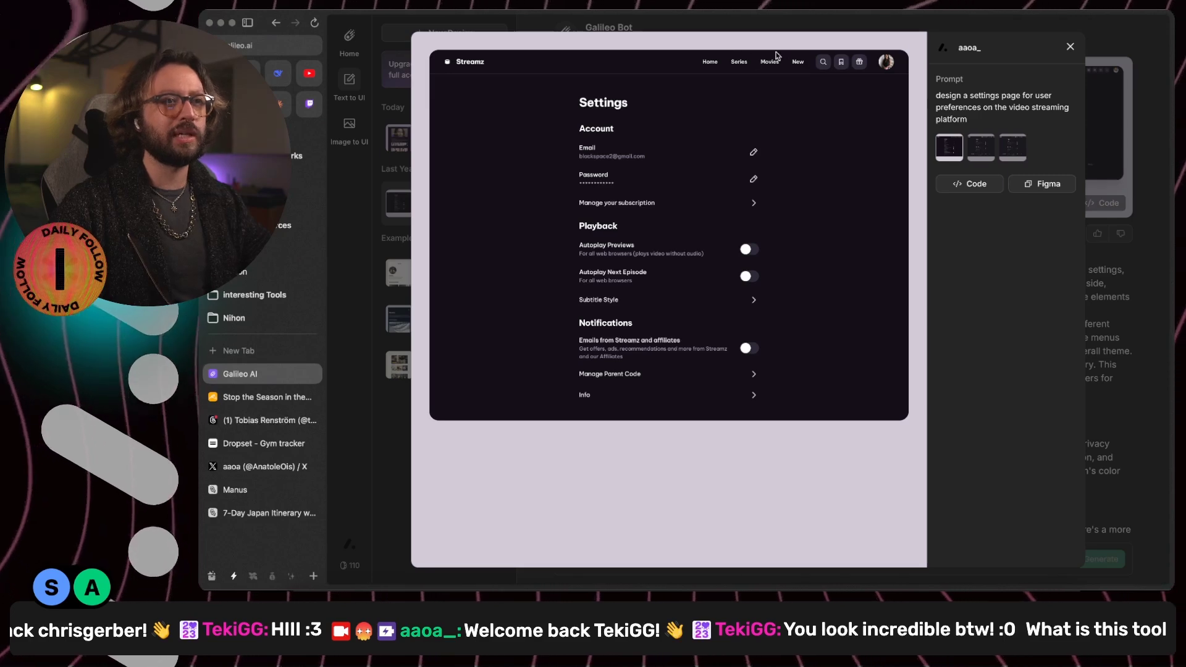
scroll(810, 69, "up", 5)
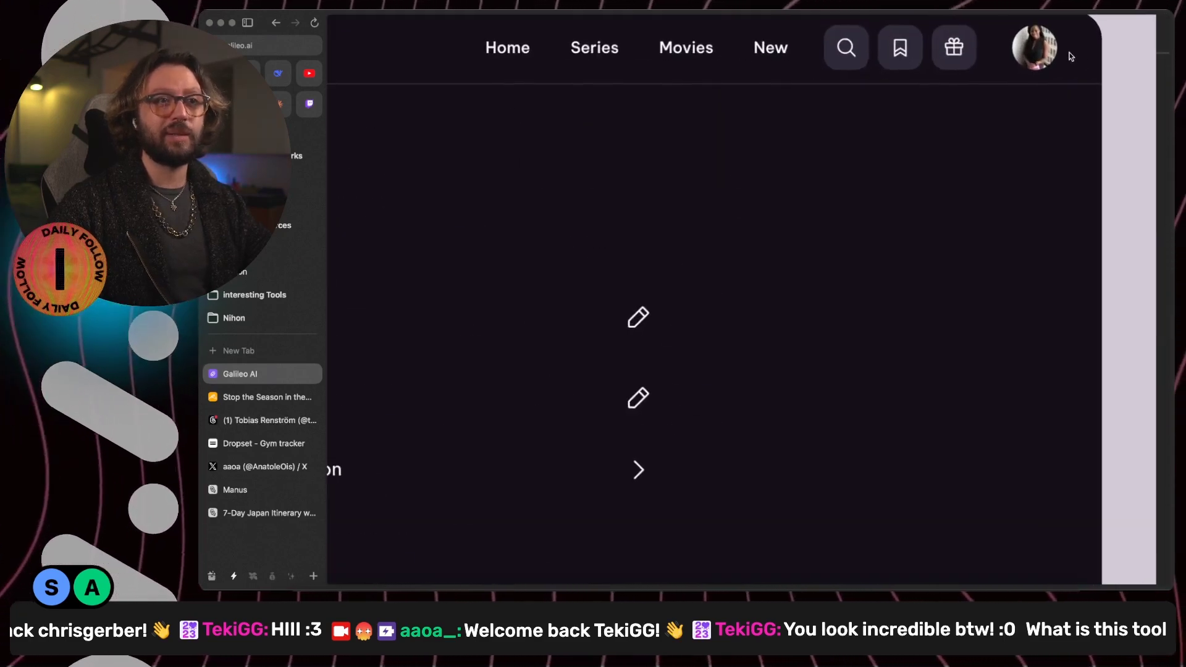
left_click(957, 148)
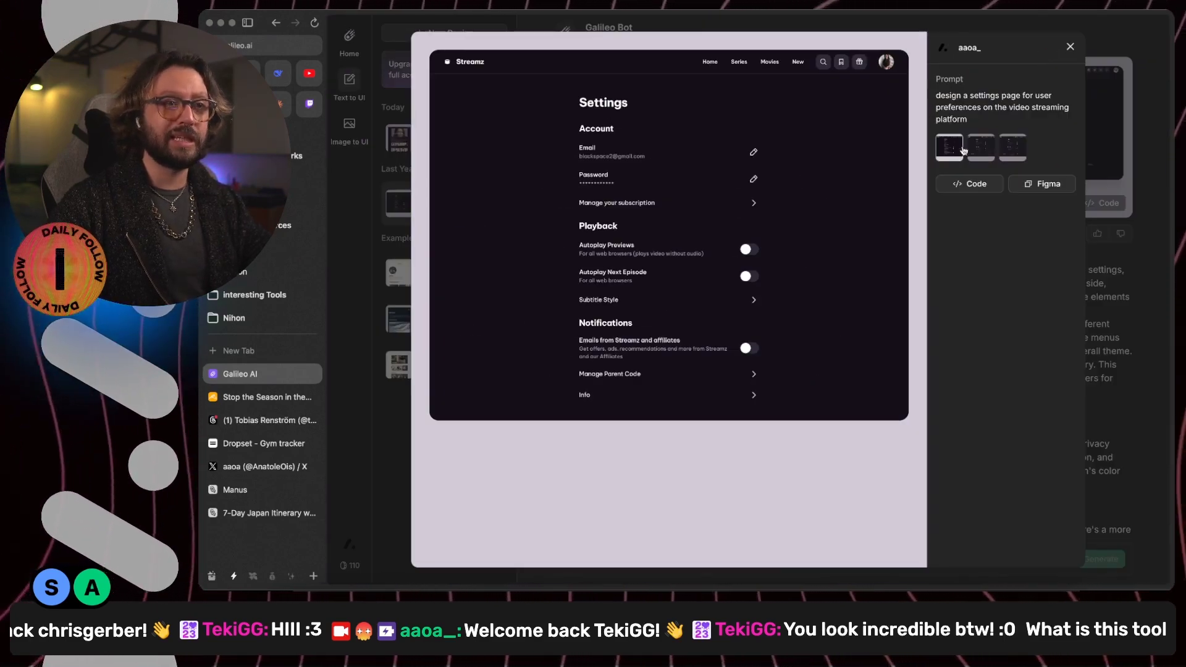
left_click(1013, 148)
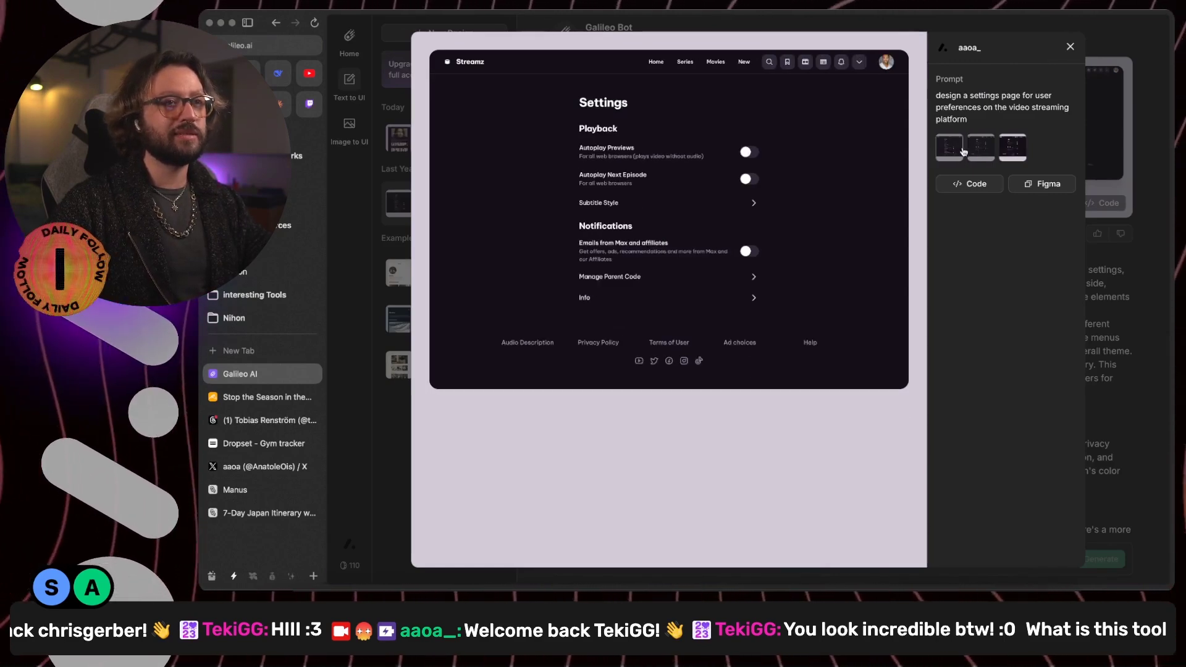
left_click(957, 148)
left_click(985, 151)
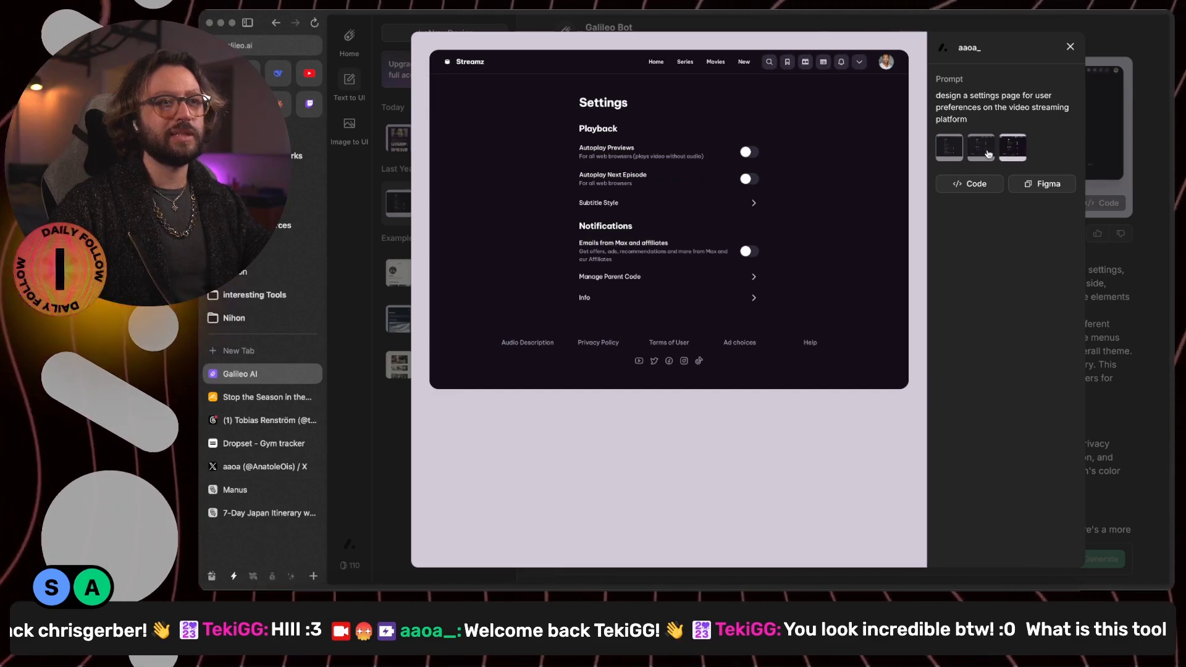
left_click(988, 152)
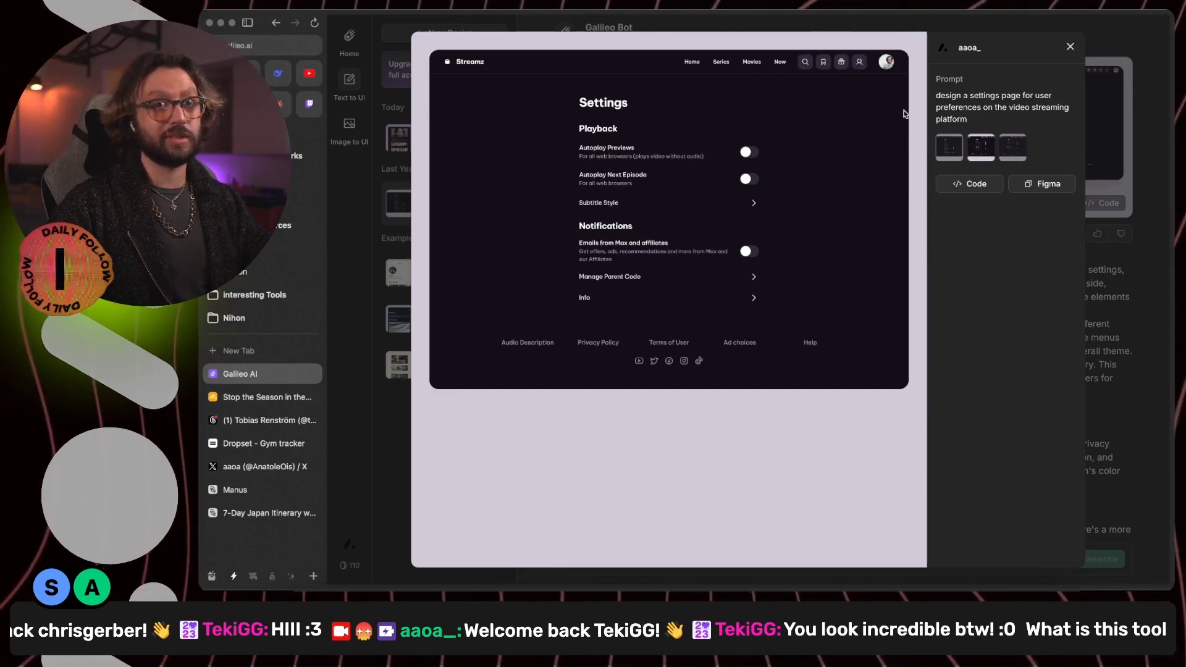
left_click(954, 151)
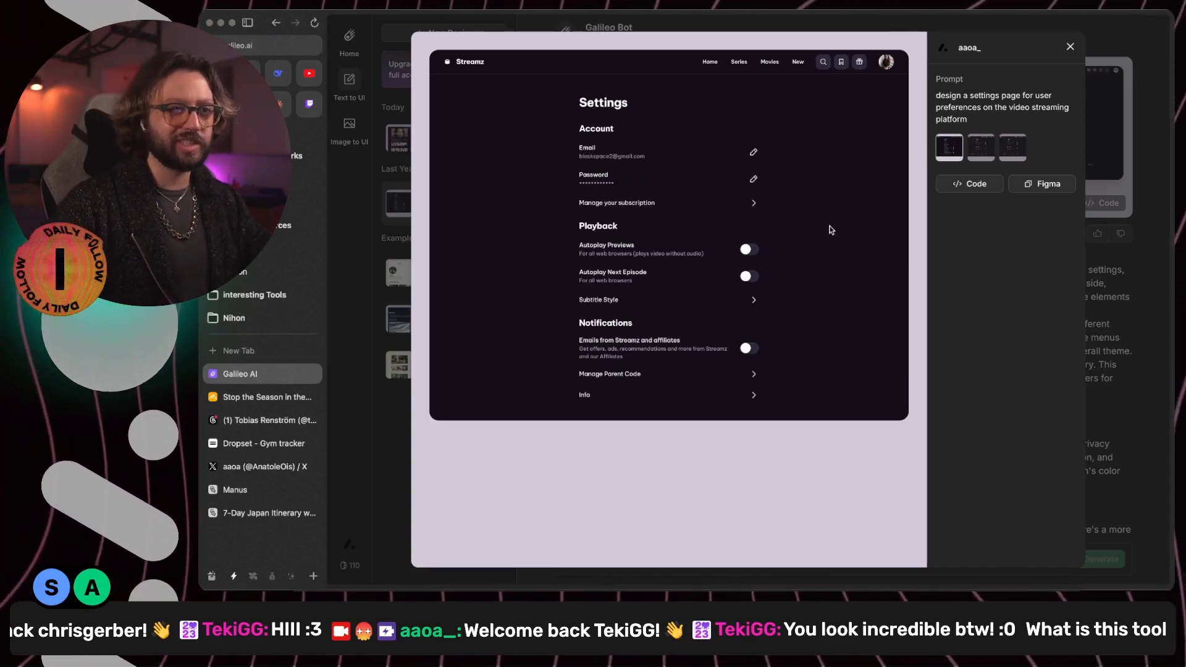
left_click(1070, 47)
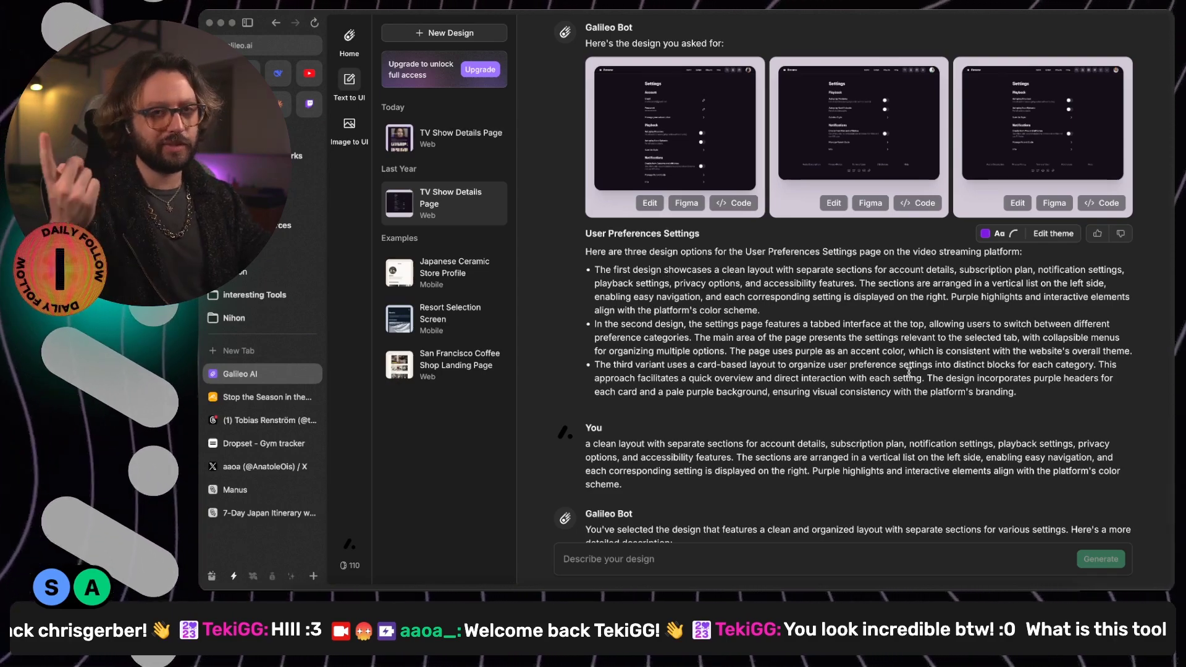
Step: Read the settings variants' descriptions, then reload back to today's conversation
scroll(908, 371, "up", 5)
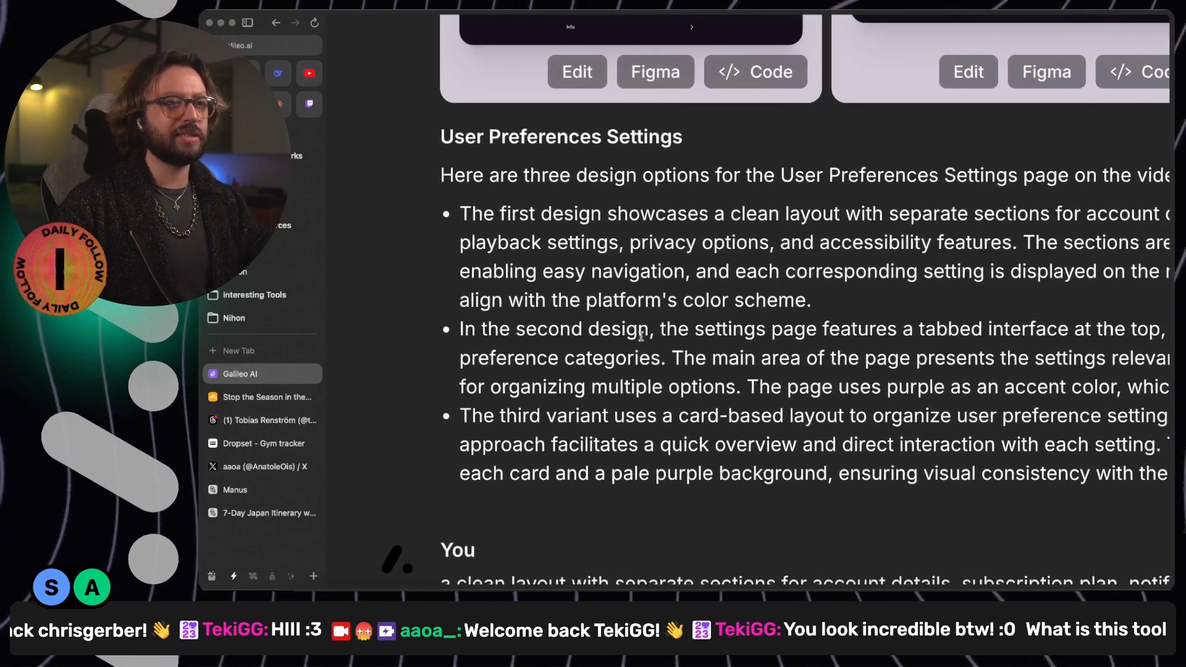
scroll(750, 333, "right", 2)
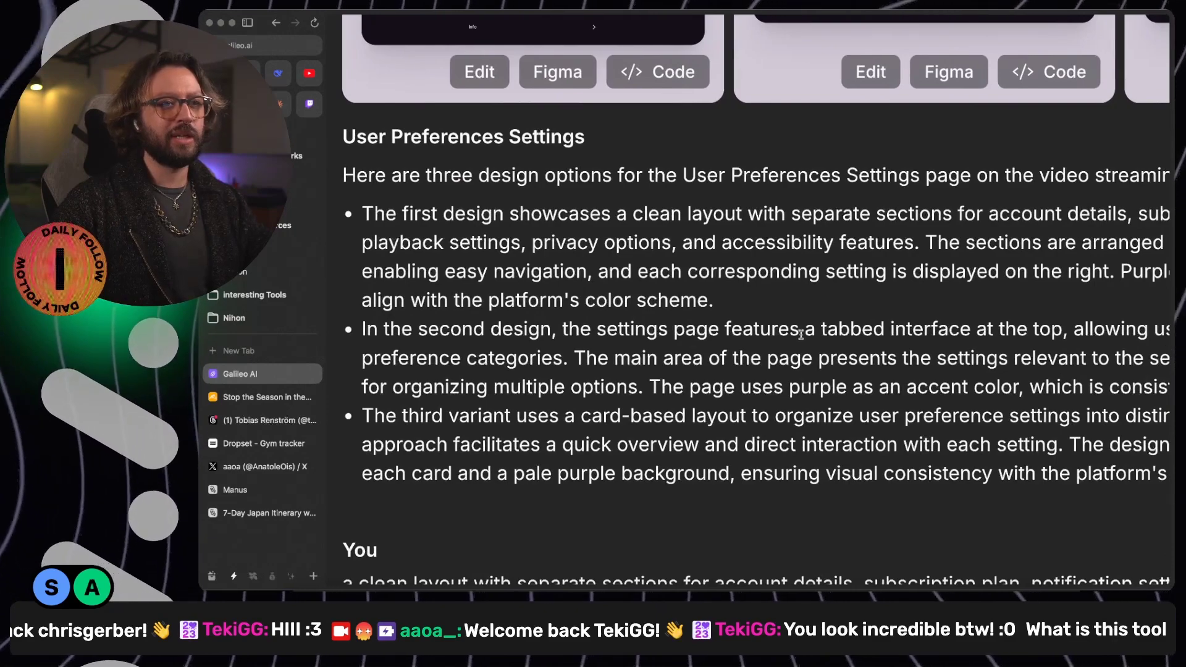
scroll(1012, 332, "down", 5)
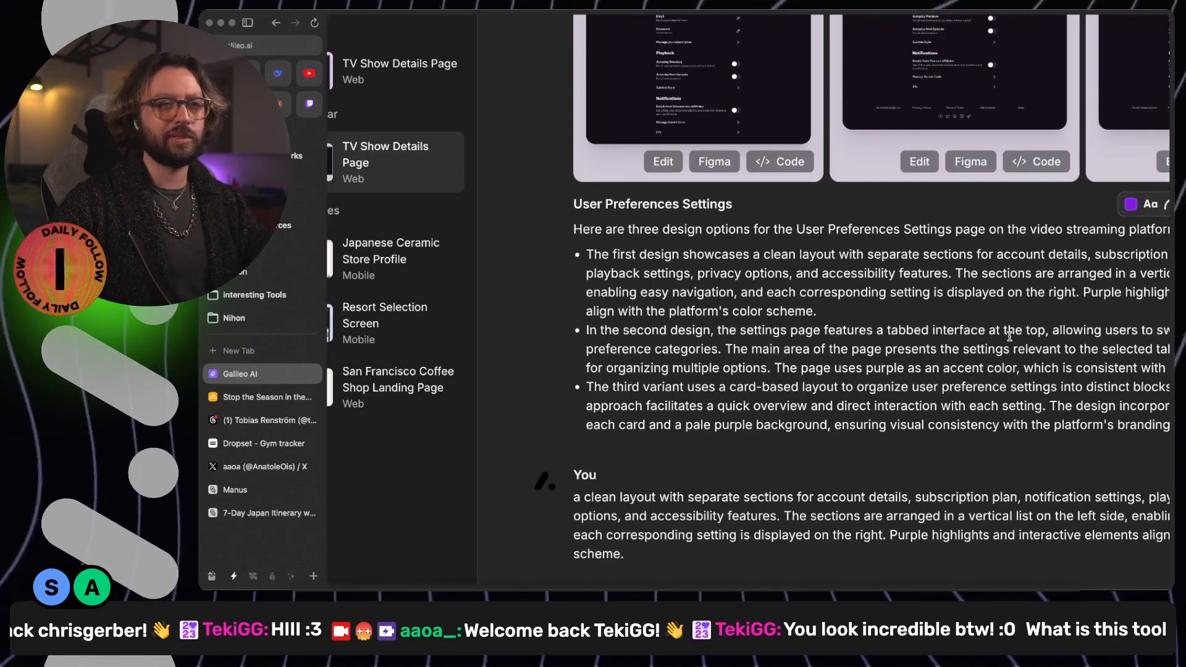
scroll(1023, 337, "right", 4)
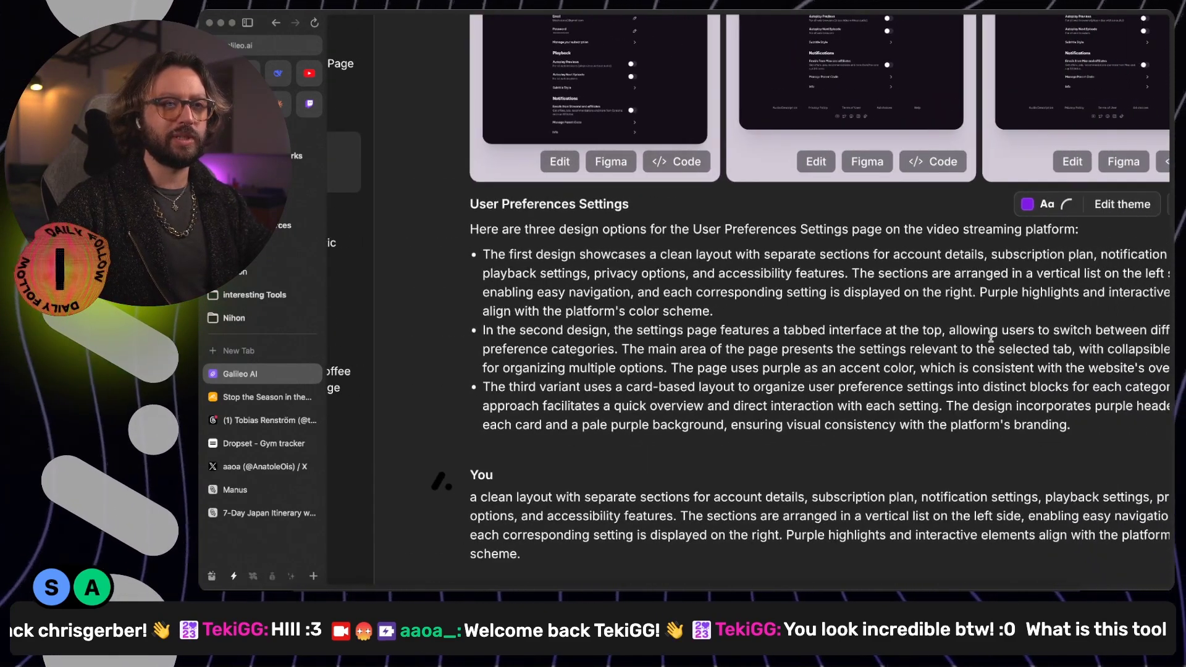
scroll(844, 107, "up", 3)
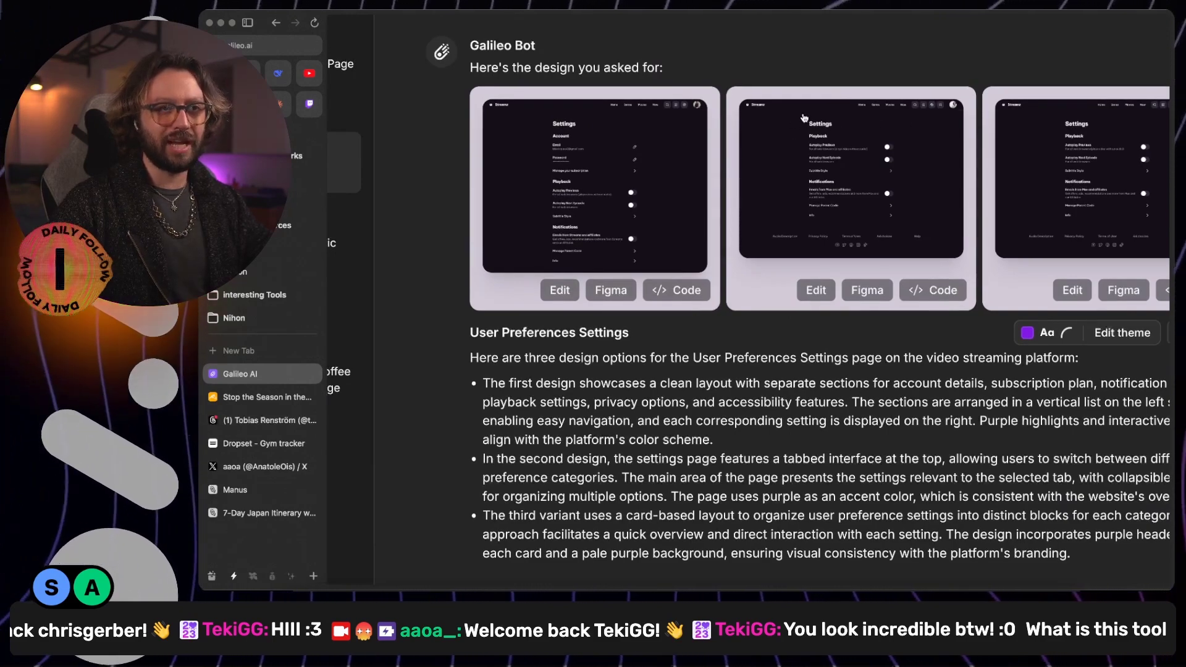
key("super+r")
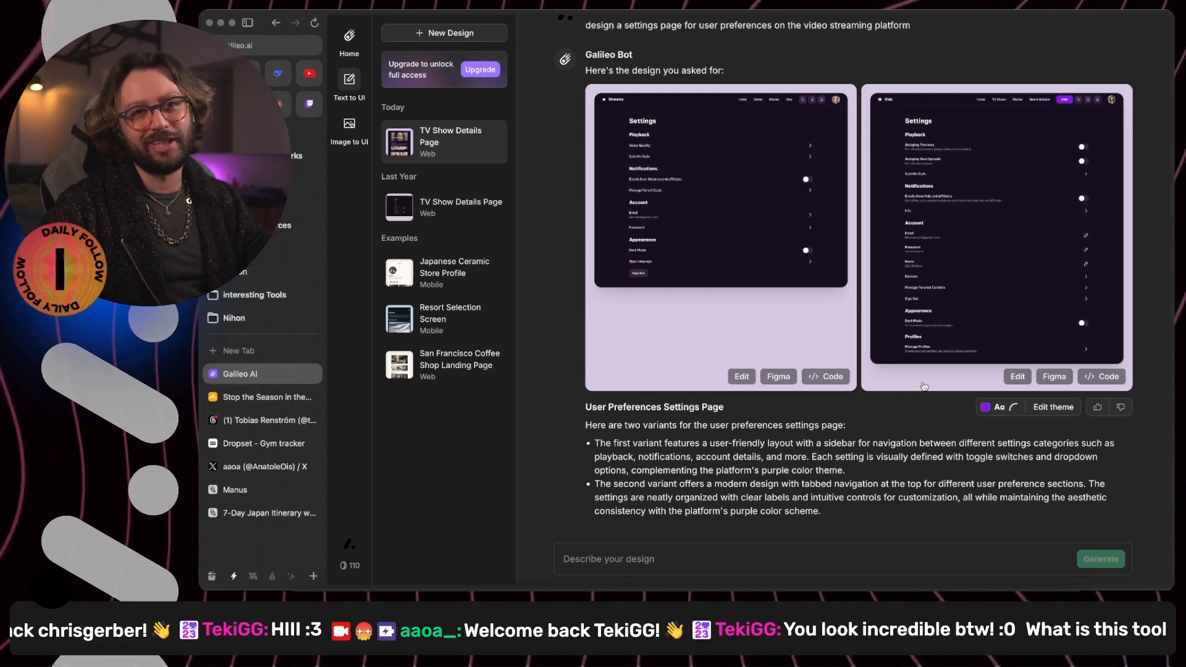
Step: Open the second settings design in an enlarged preview
left_click(943, 262)
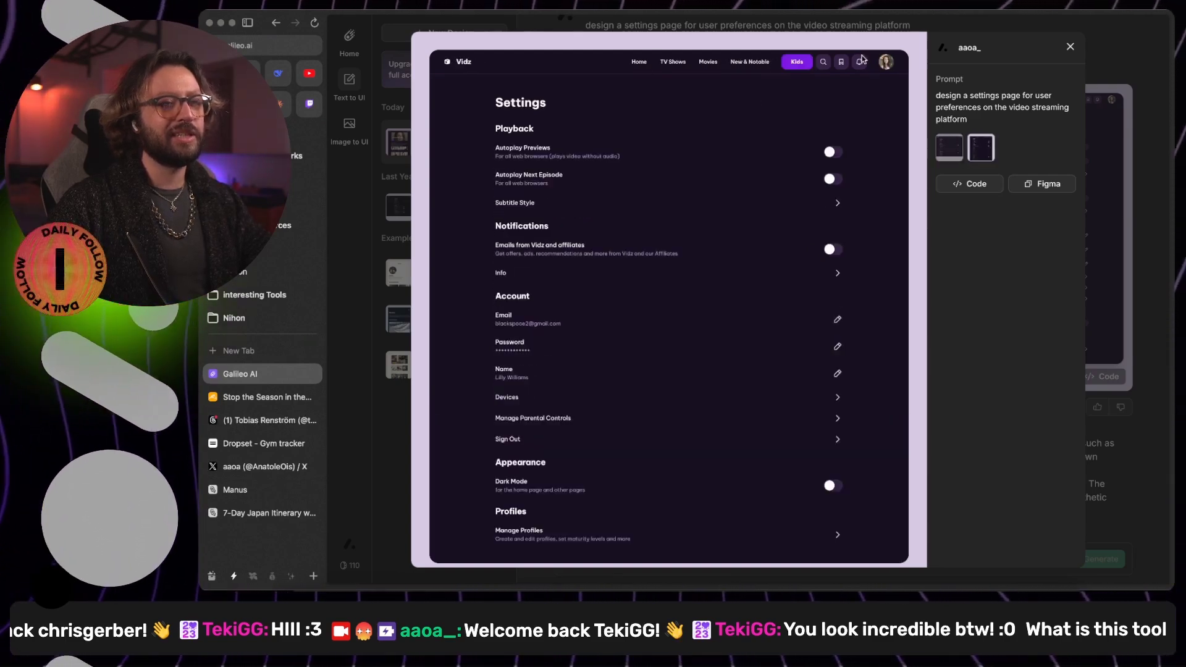
Step: Compare the Streamz and Vidz settings variants, then close the settings preview
left_click(954, 146)
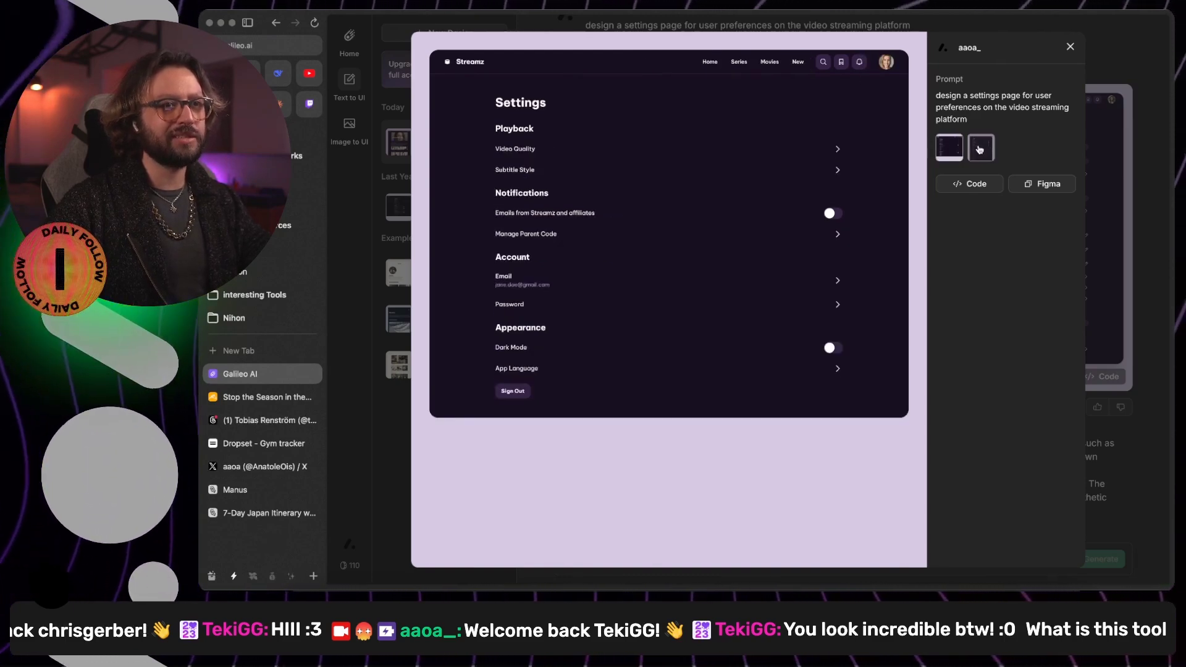
left_click(978, 149)
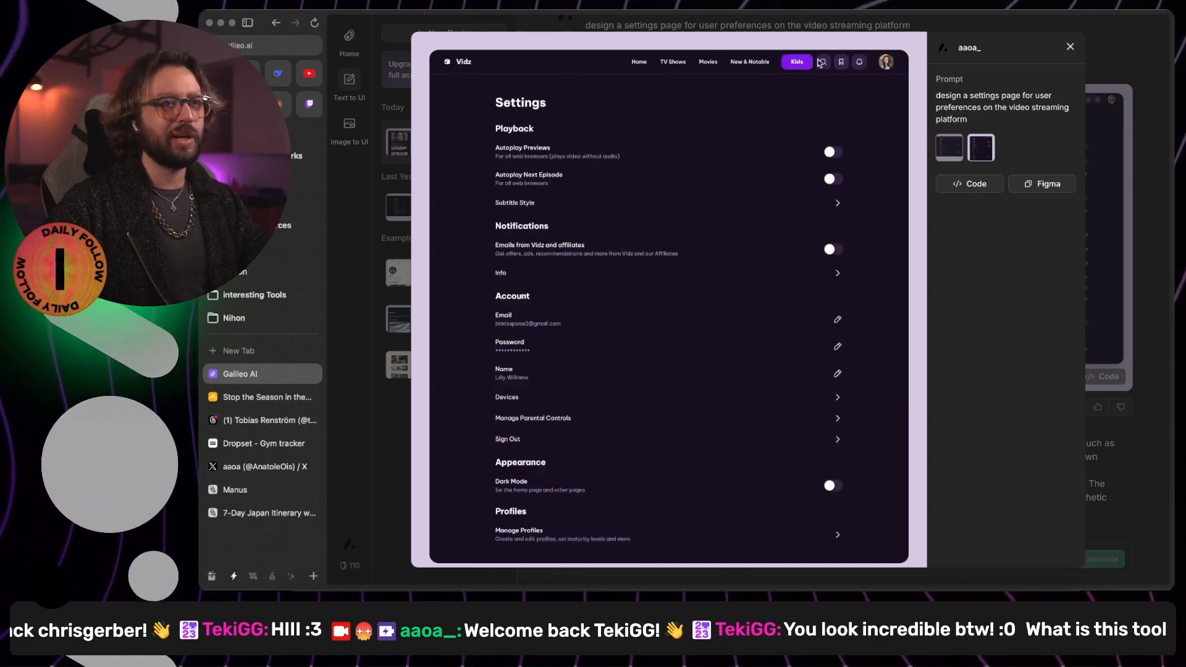
left_click(1064, 47)
Step: Preview the TV show details design, toggling between the Witcher and Mrs. Maisel variants
scroll(864, 247, "up", 5)
left_click(989, 171)
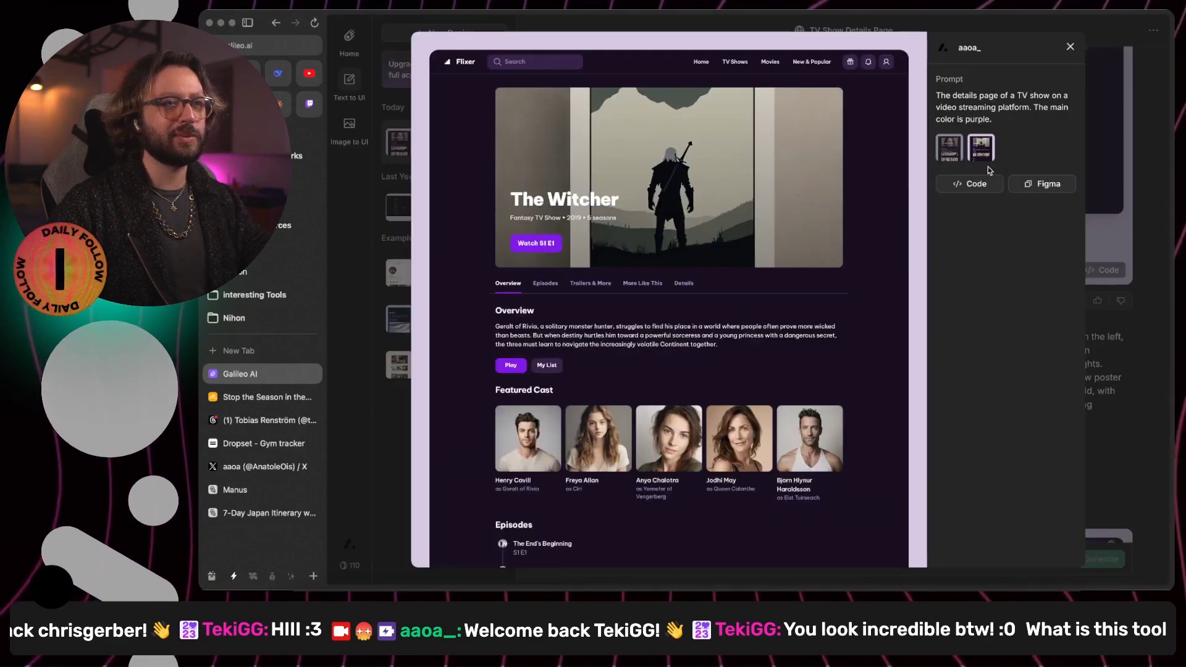
left_click(949, 148)
left_click(981, 149)
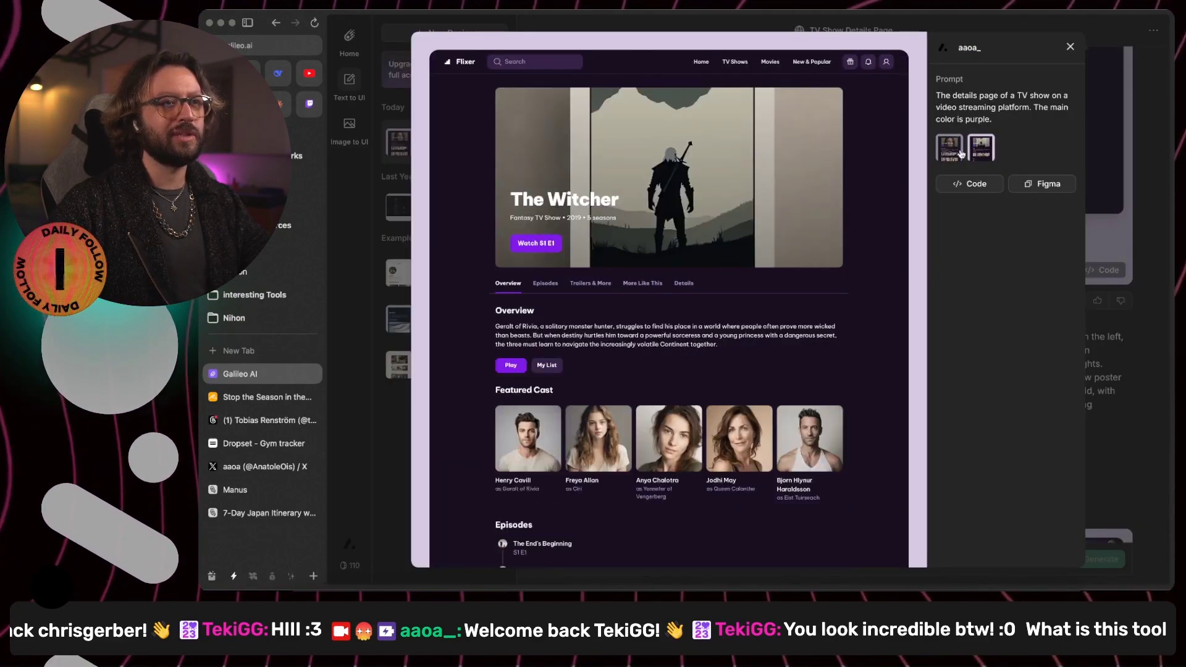
left_click(958, 153)
left_click(968, 155)
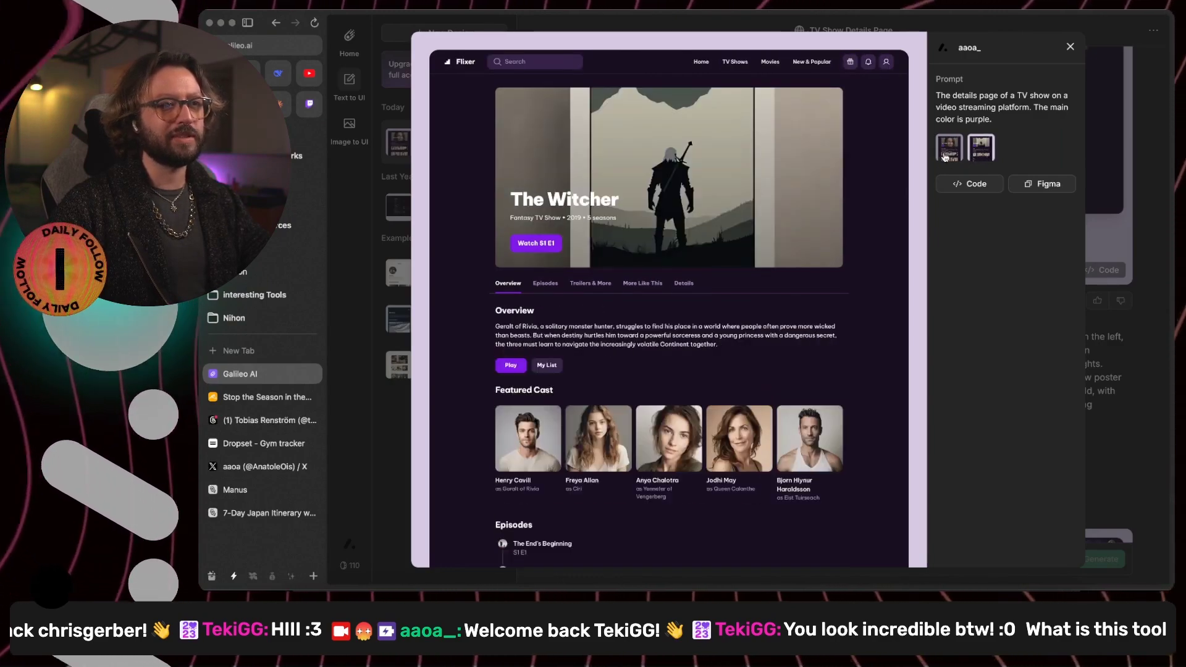
left_click(972, 159)
left_click(982, 155)
left_click(952, 156)
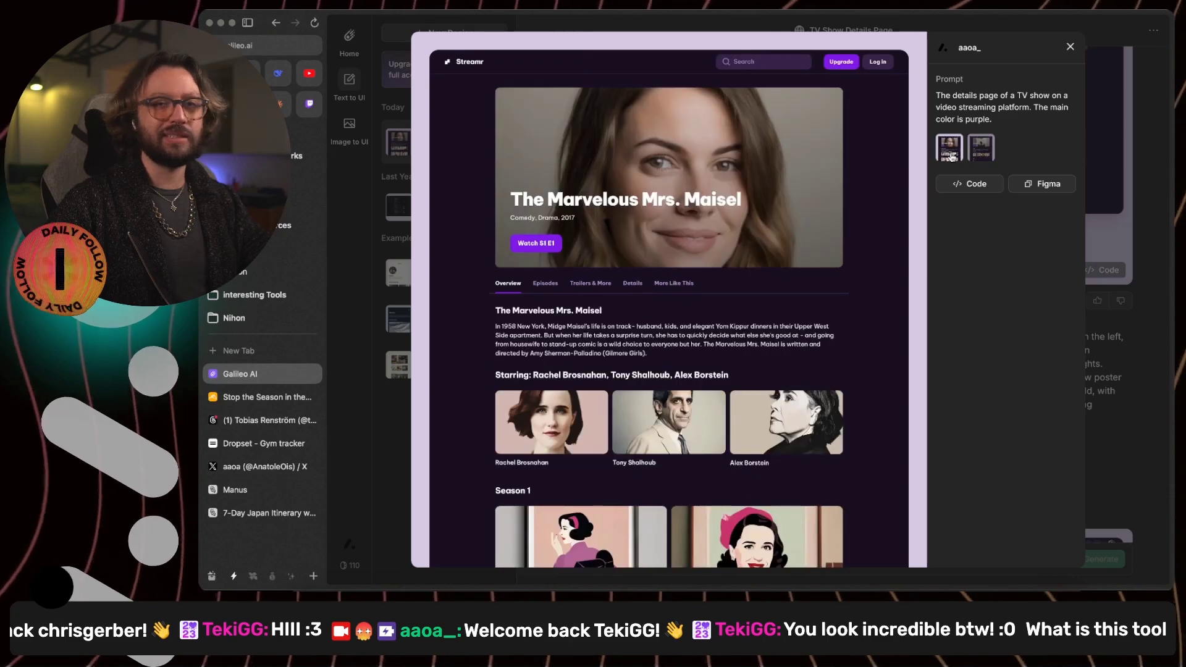
left_click(981, 156)
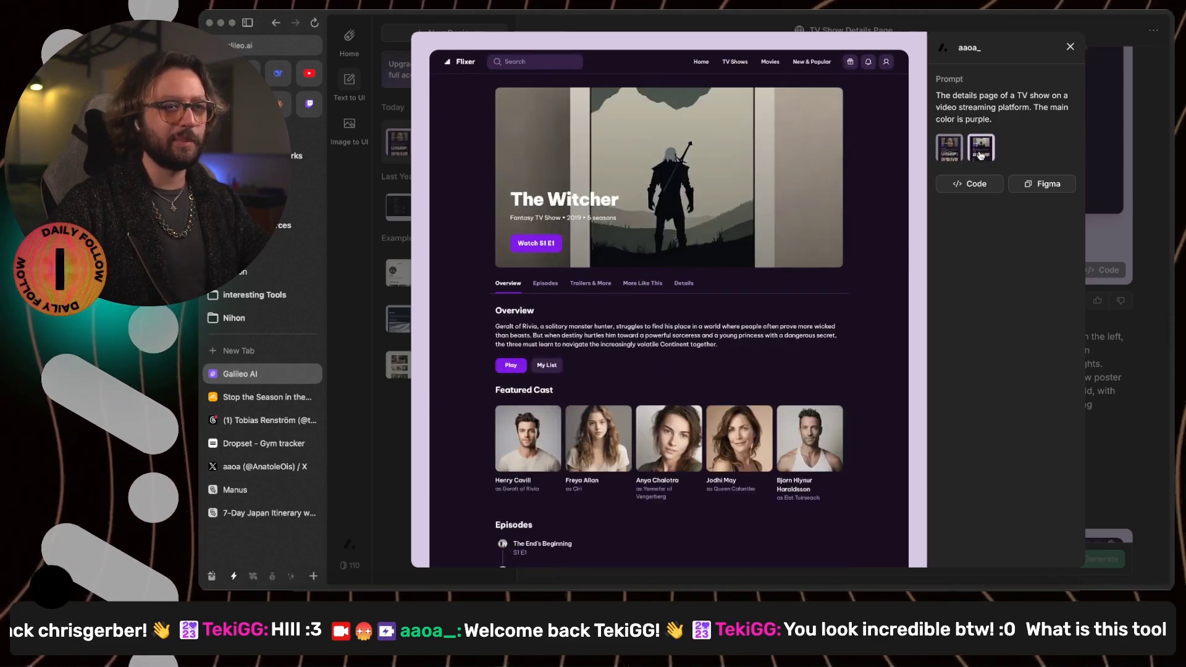
key("Left")
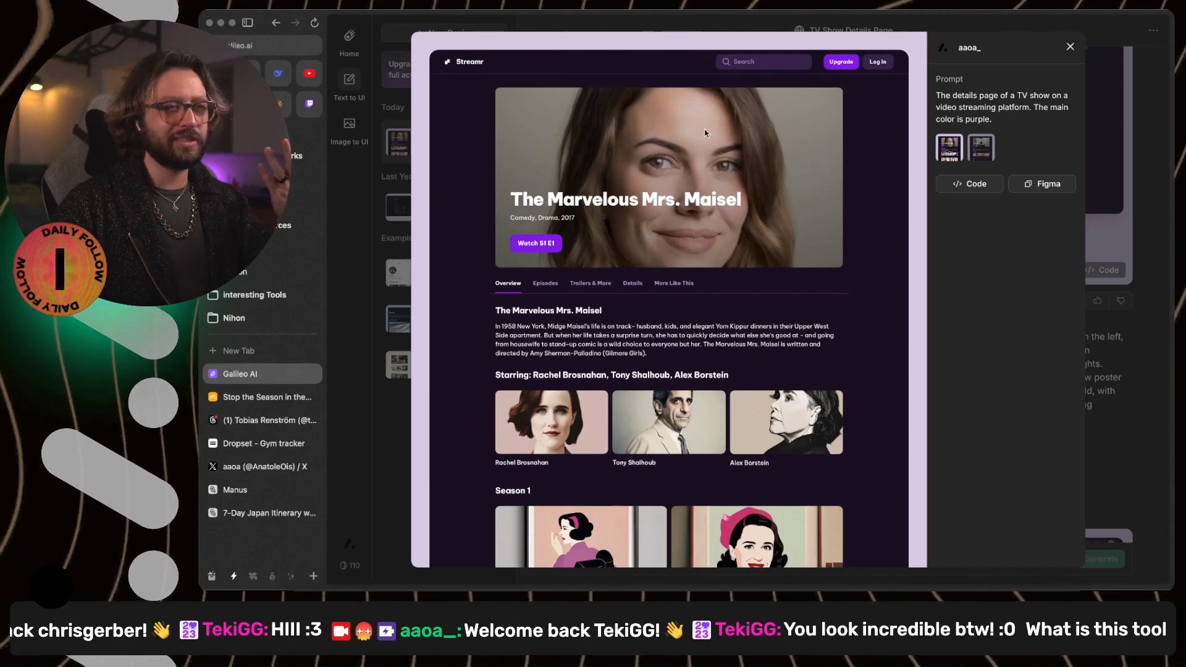
Step: Copy the Mrs. Maisel design into Figma and inspect the synopsis paragraph and title frame
left_click(1060, 184)
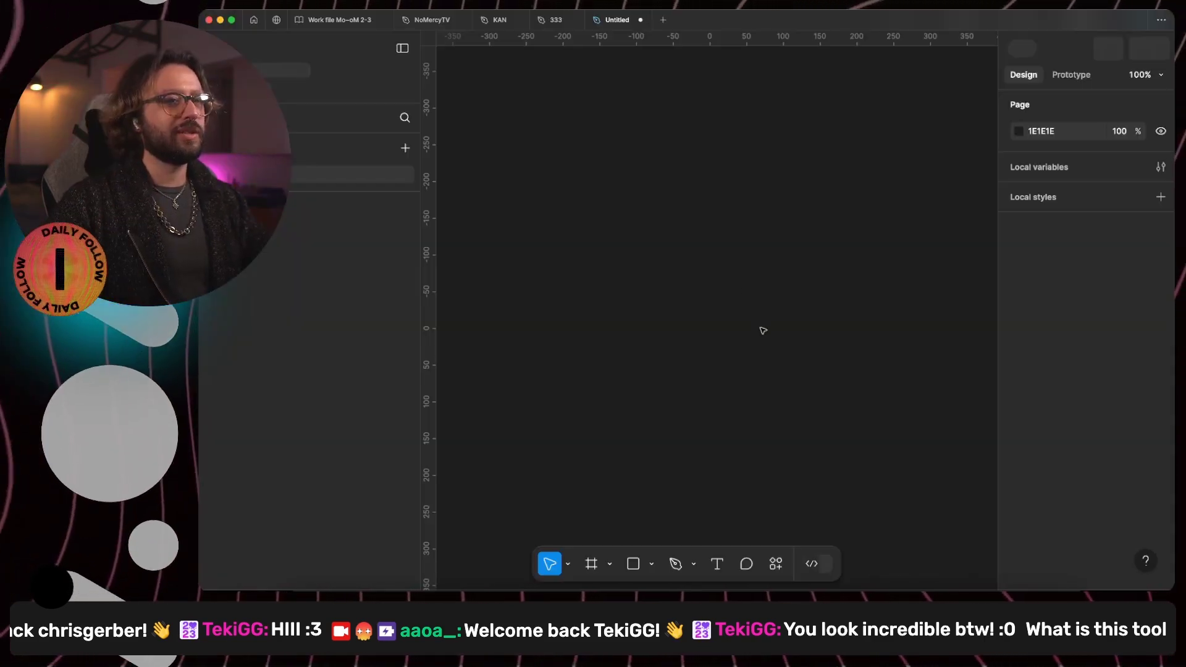
key("super+v")
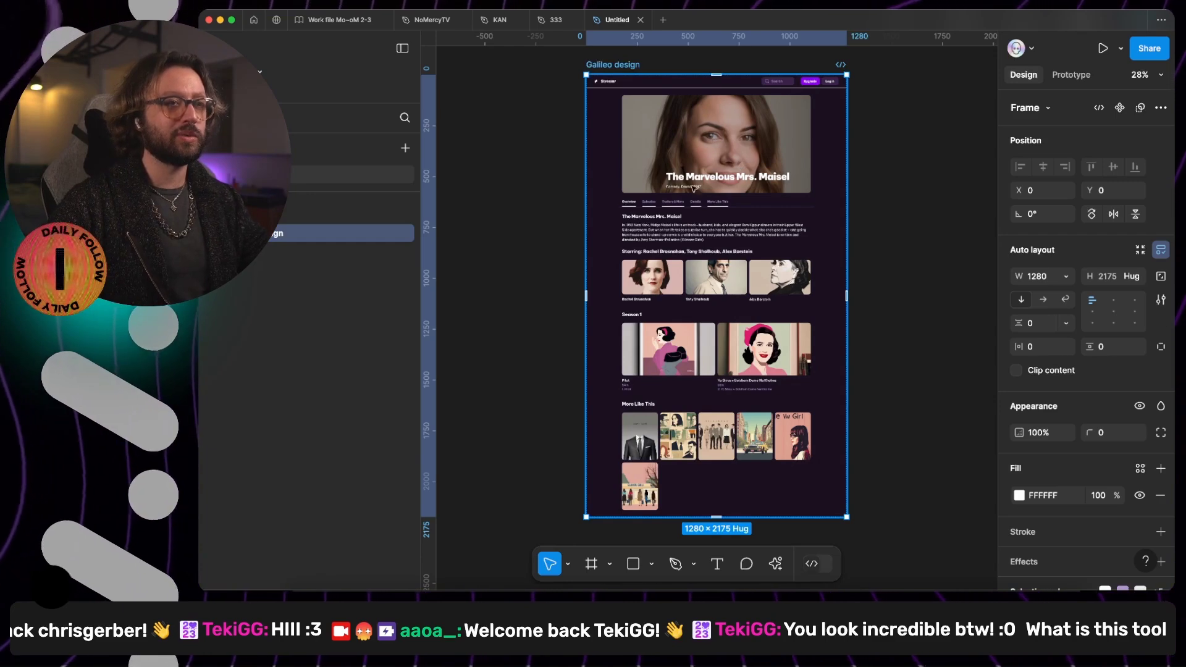
scroll(693, 189, "up", 5)
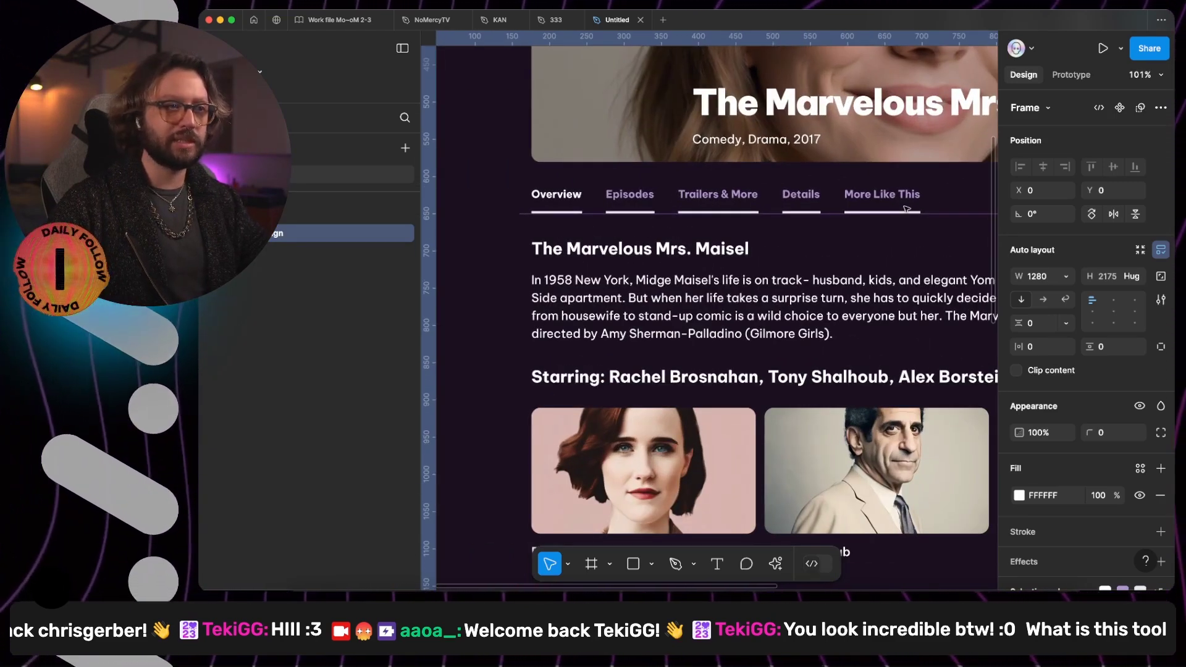
left_click(667, 312)
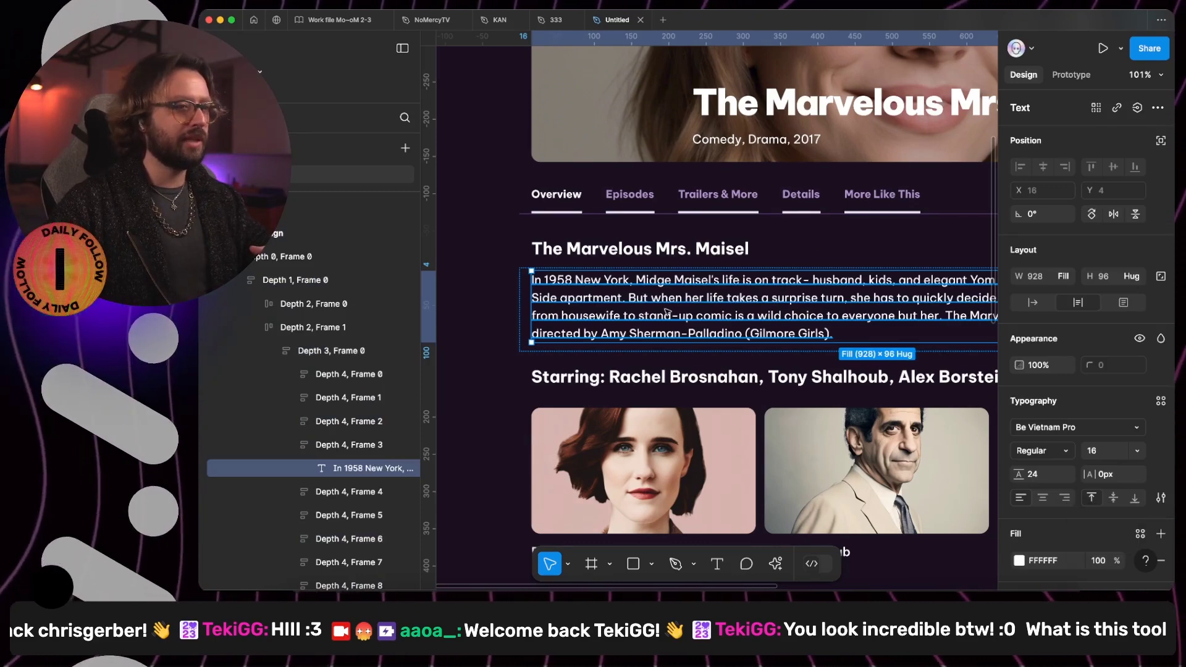
left_click(626, 249)
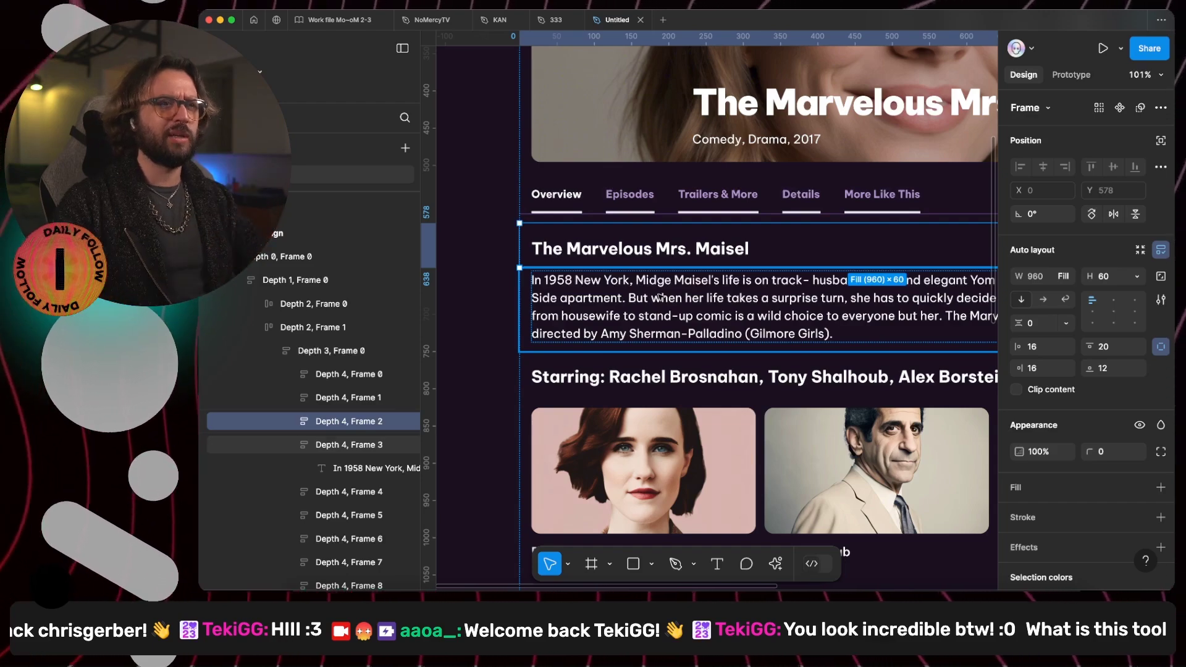
scroll(659, 297, "down", 5)
Step: With editor panels hidden, select the Season 1 episodes frame and the whole Galileo design frame
key("super+backslash")
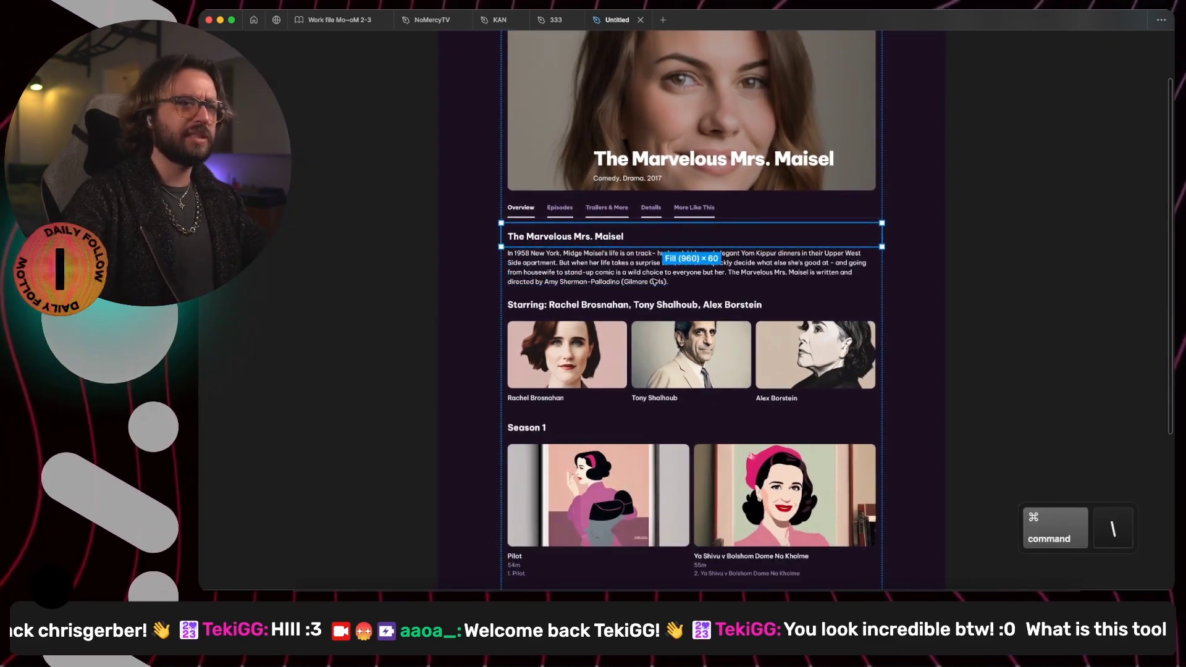
scroll(654, 281, "down", 4)
left_click(648, 260)
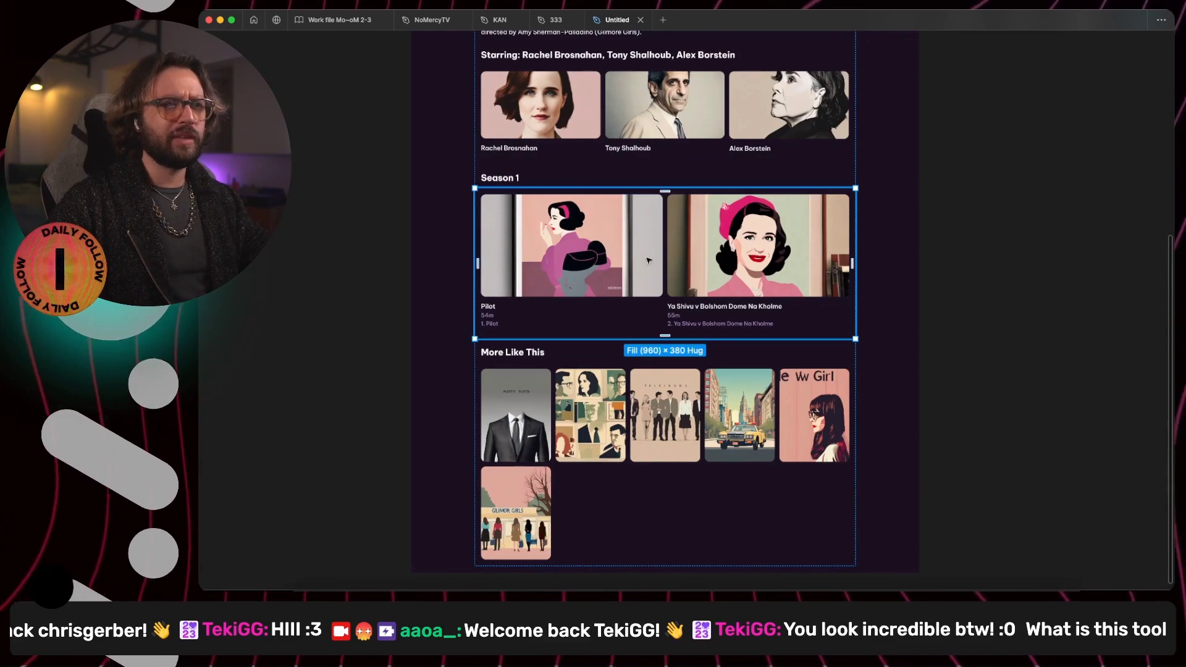
scroll(673, 299, "up", 10)
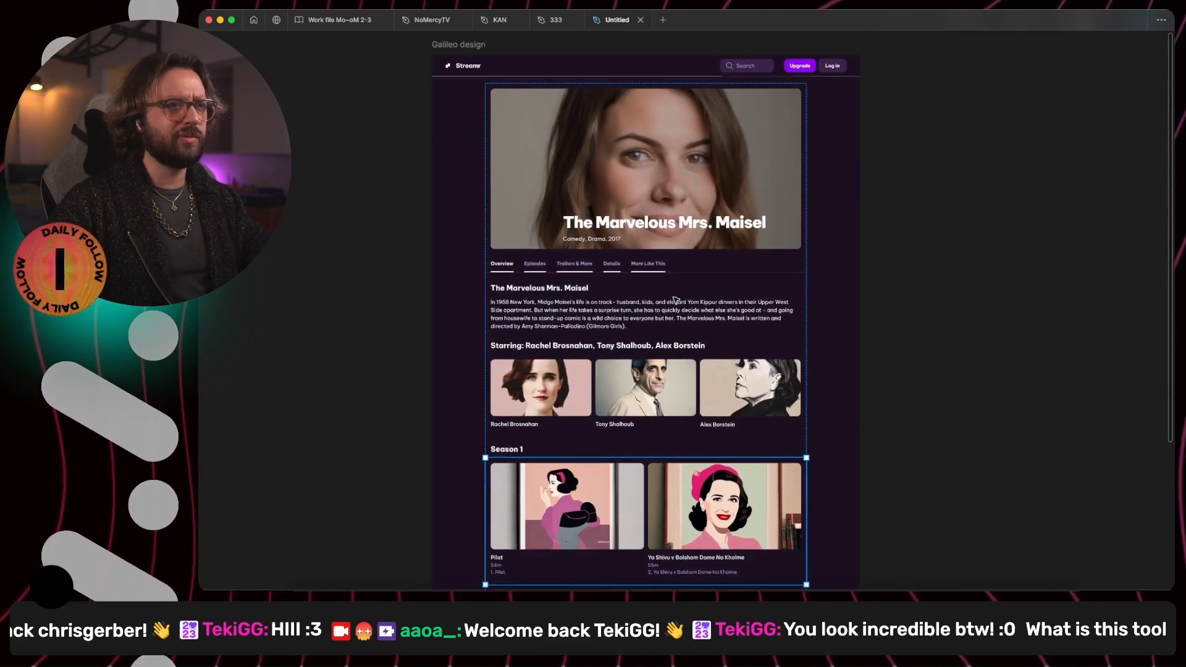
left_click(468, 87)
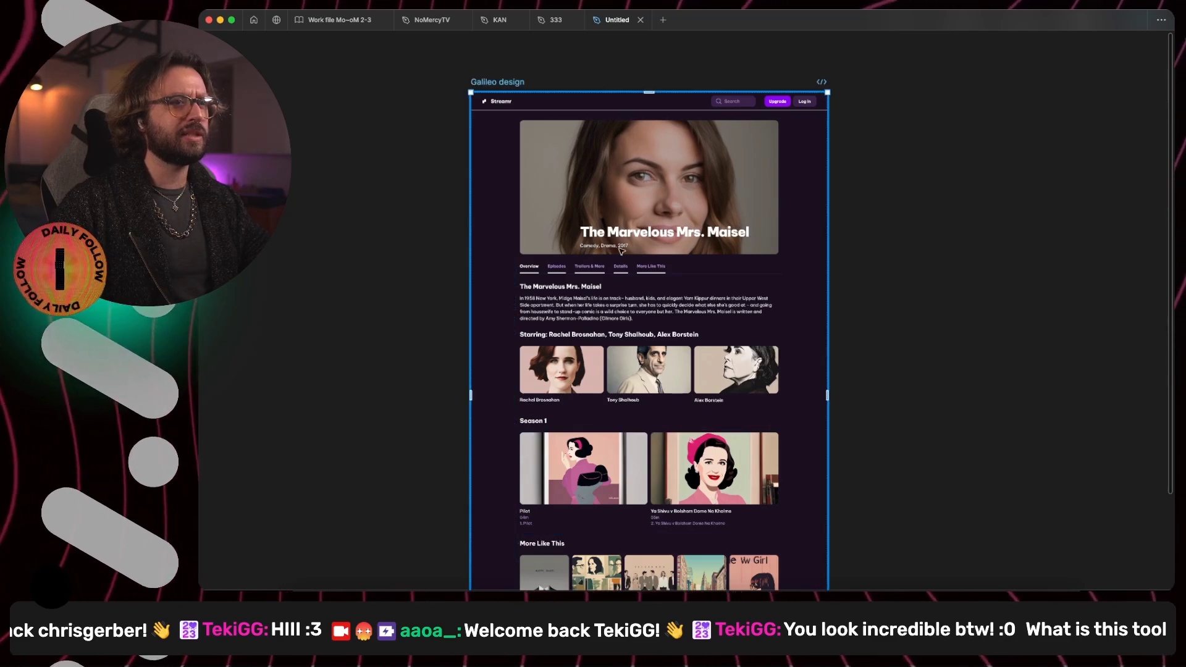
Step: Stretch the design frame wider, then try widening its 960 px content column with panels shown
left_click_drag(827, 302, 907, 318)
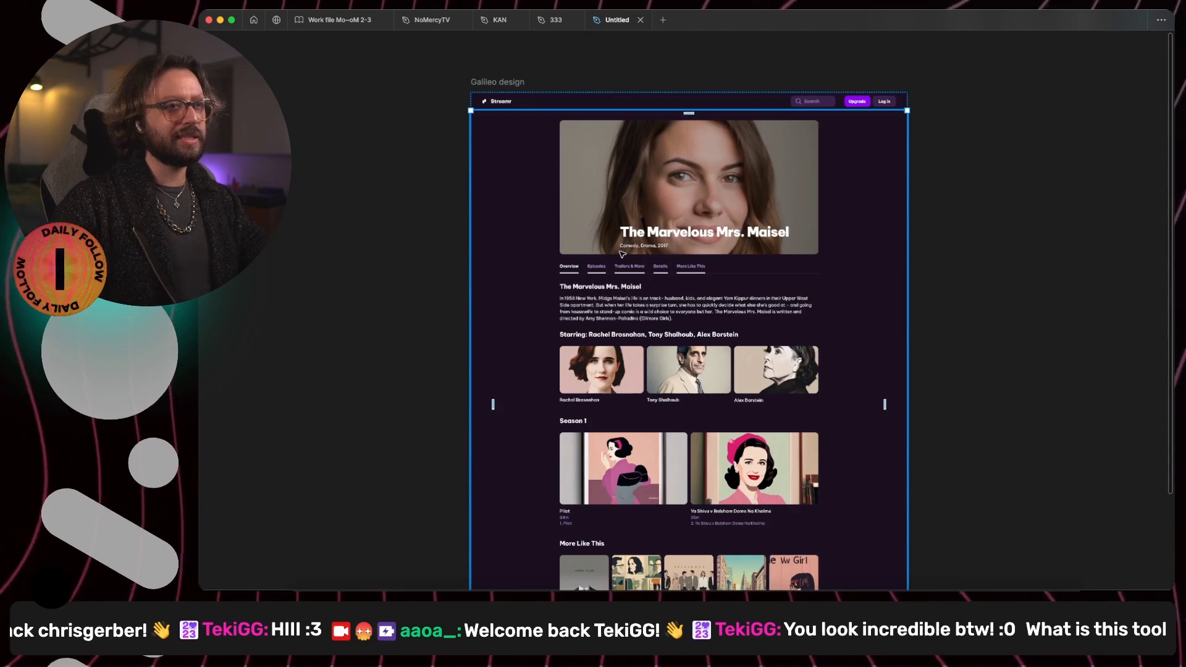
left_click(622, 255)
key("super+backslash")
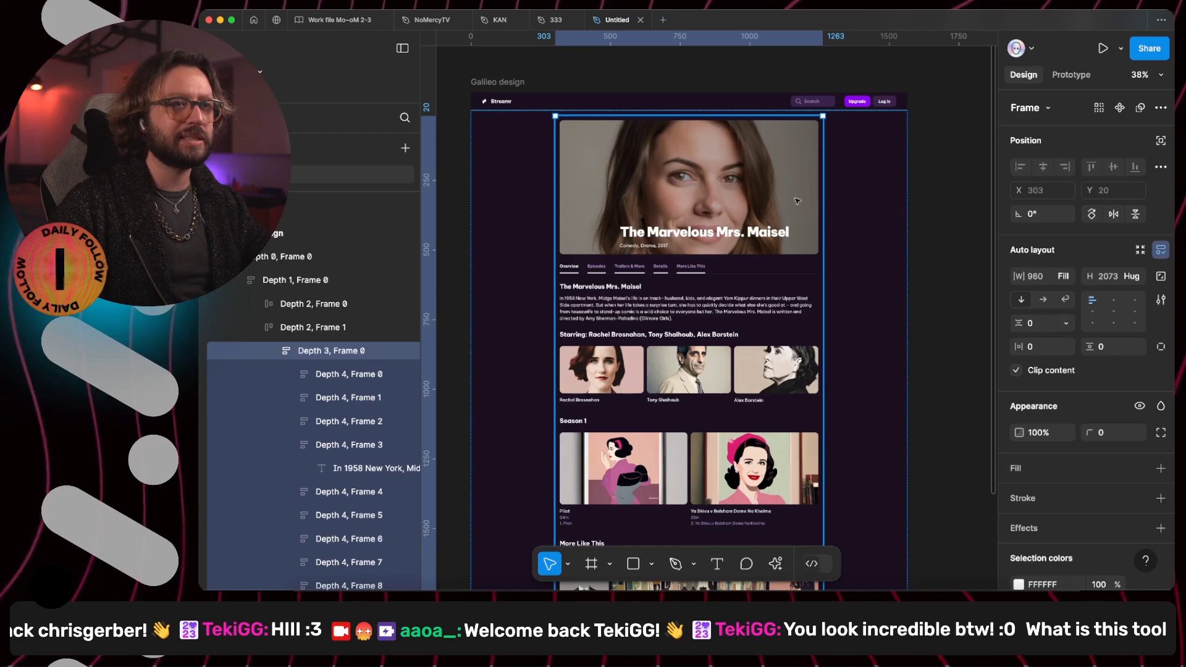
left_click_drag(825, 232, 870, 249)
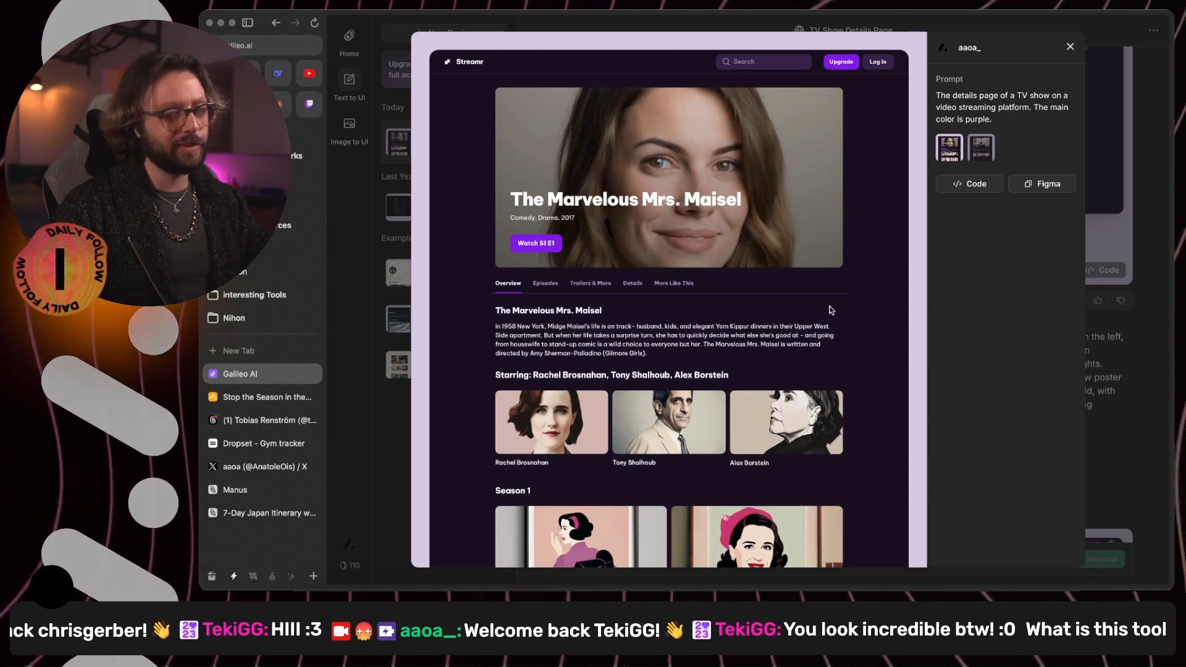
Step: Show the design's Tailwind HTML code and scroll through it
left_click(969, 184)
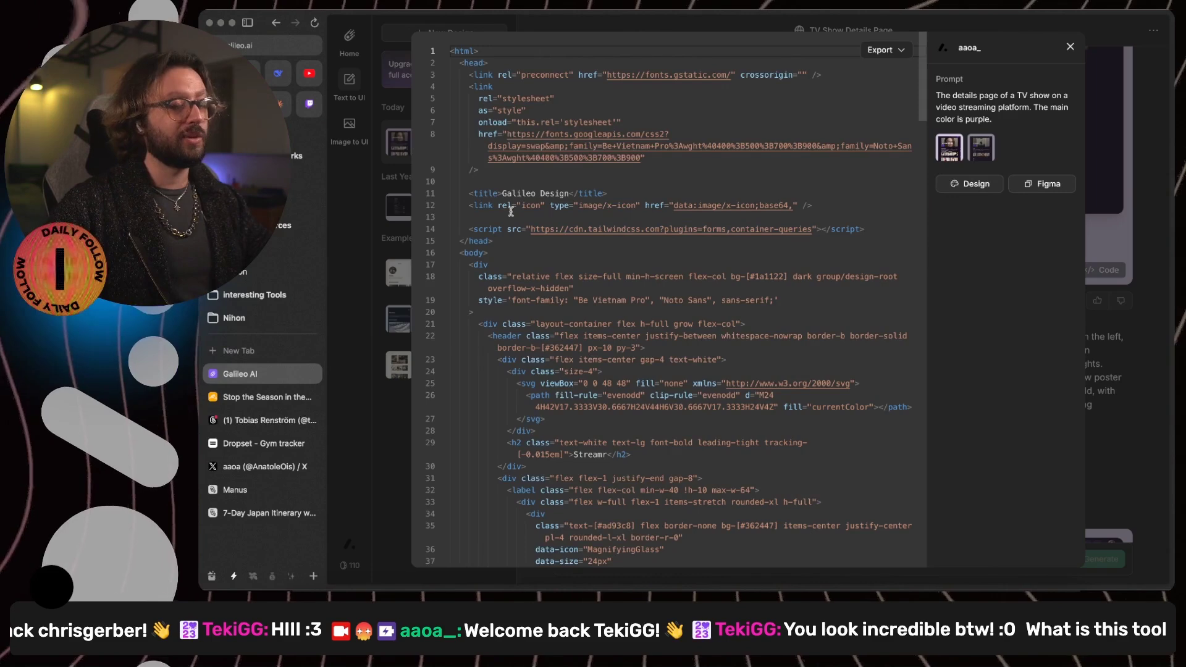
scroll(673, 197, "down", 5)
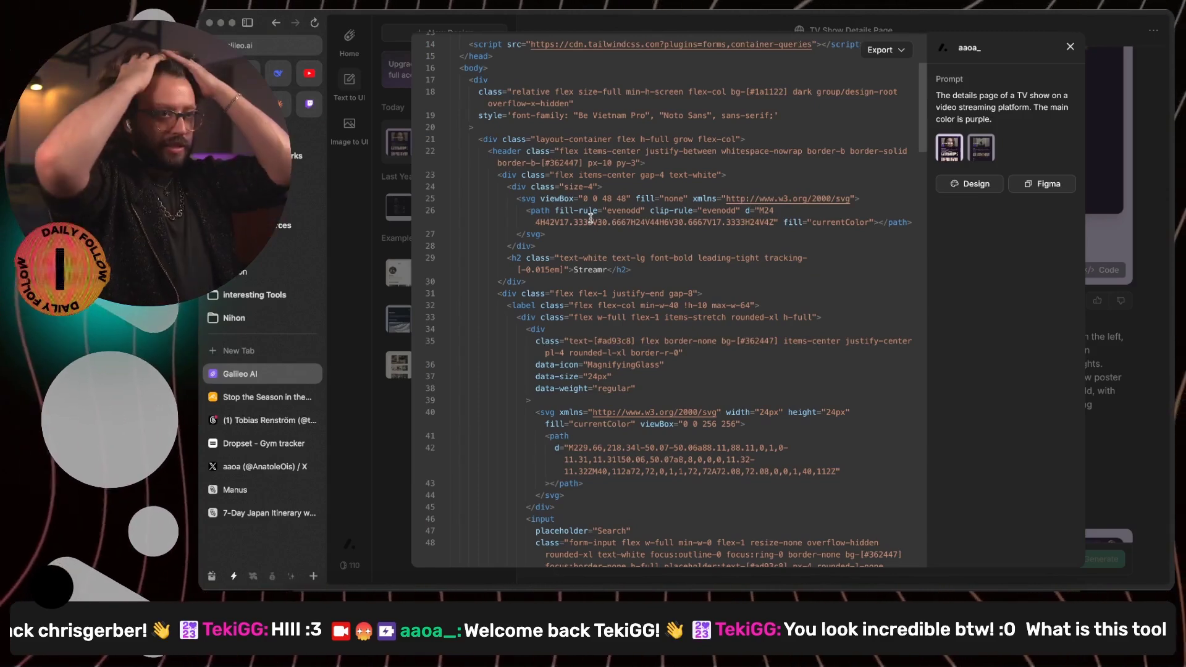
scroll(596, 218, "down", 6)
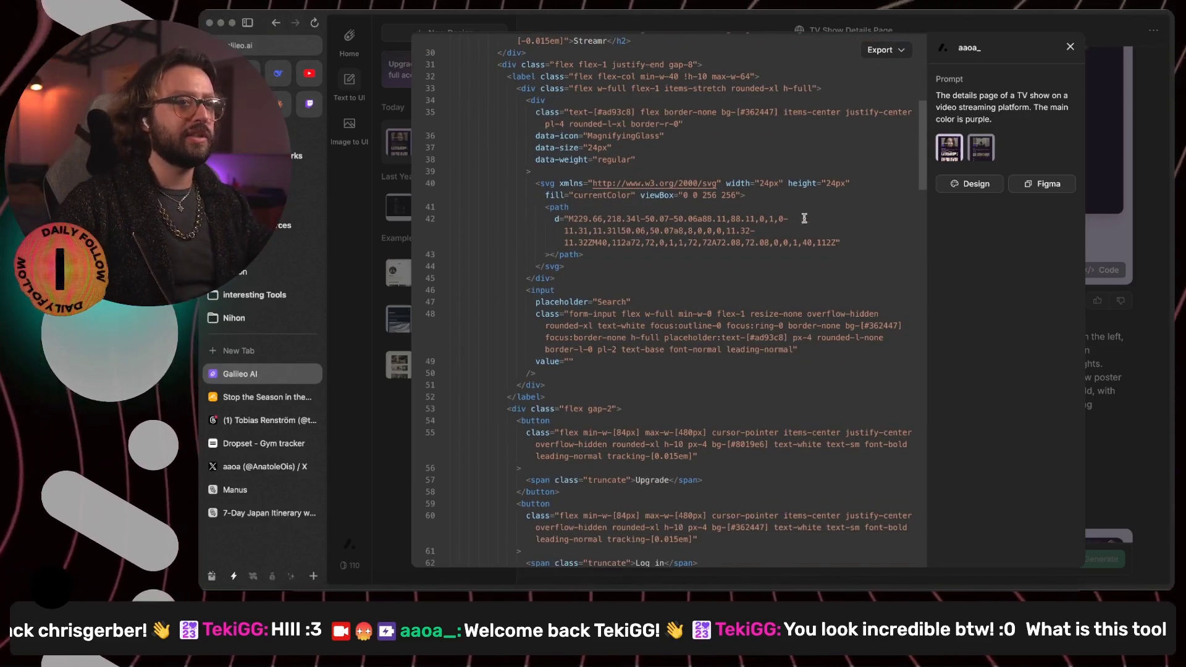
scroll(713, 190, "down", 20)
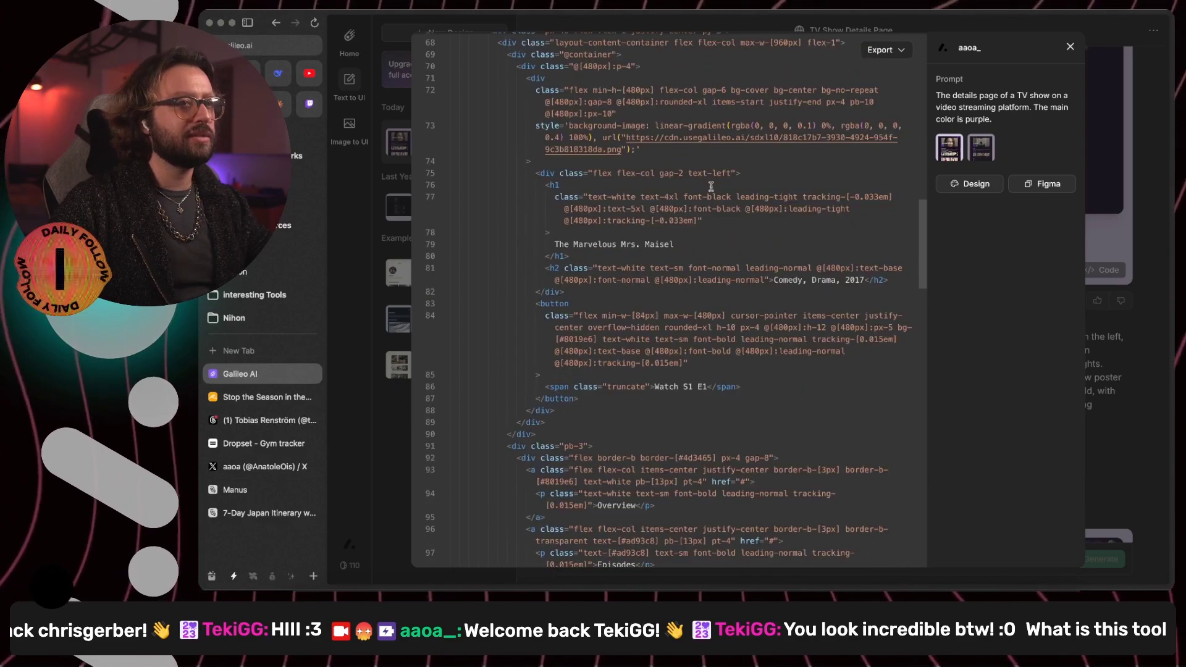
scroll(710, 187, "down", 19)
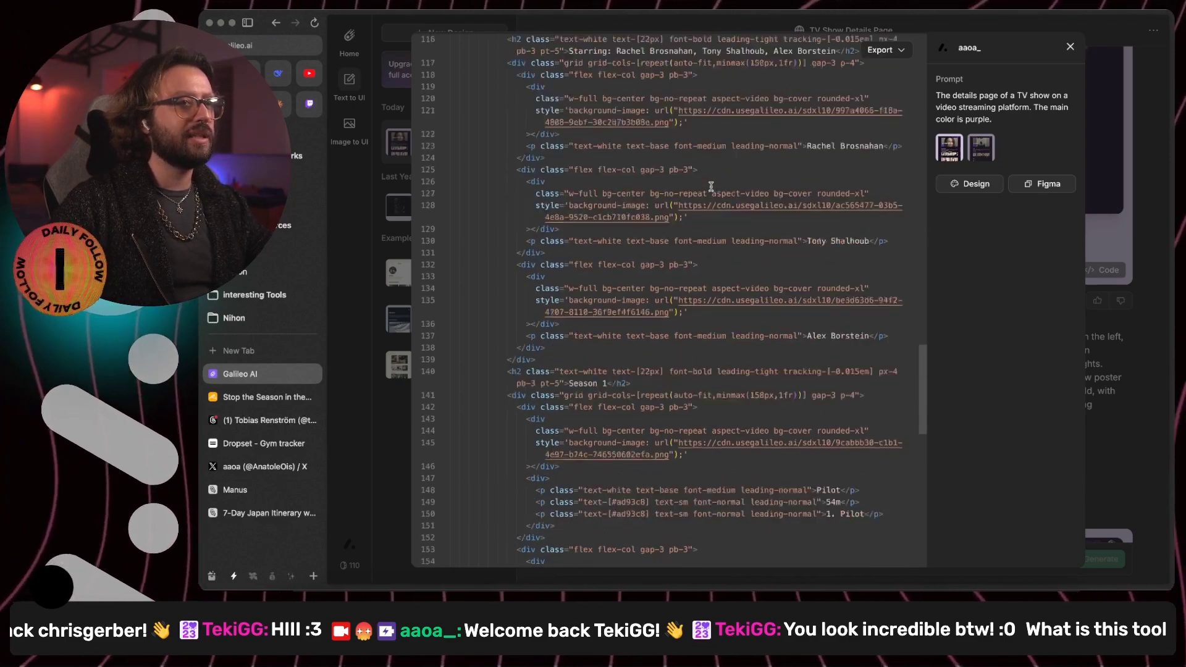
scroll(711, 186, "down", 12)
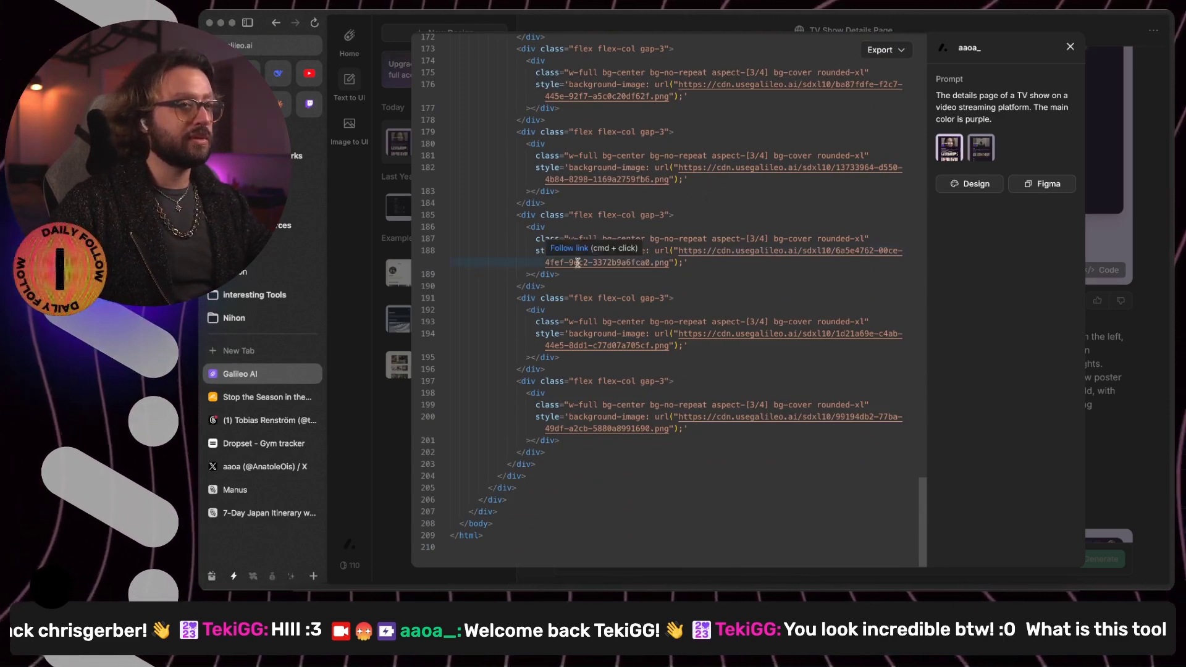
scroll(590, 307, "up", 9)
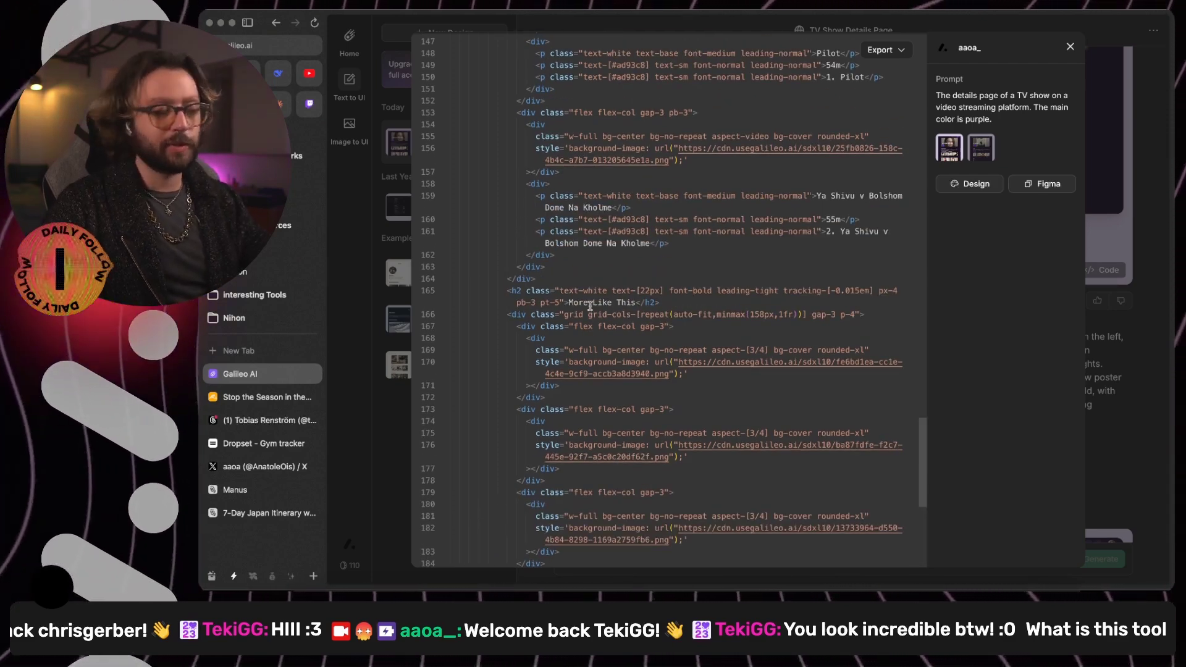
scroll(586, 284, "up", 12)
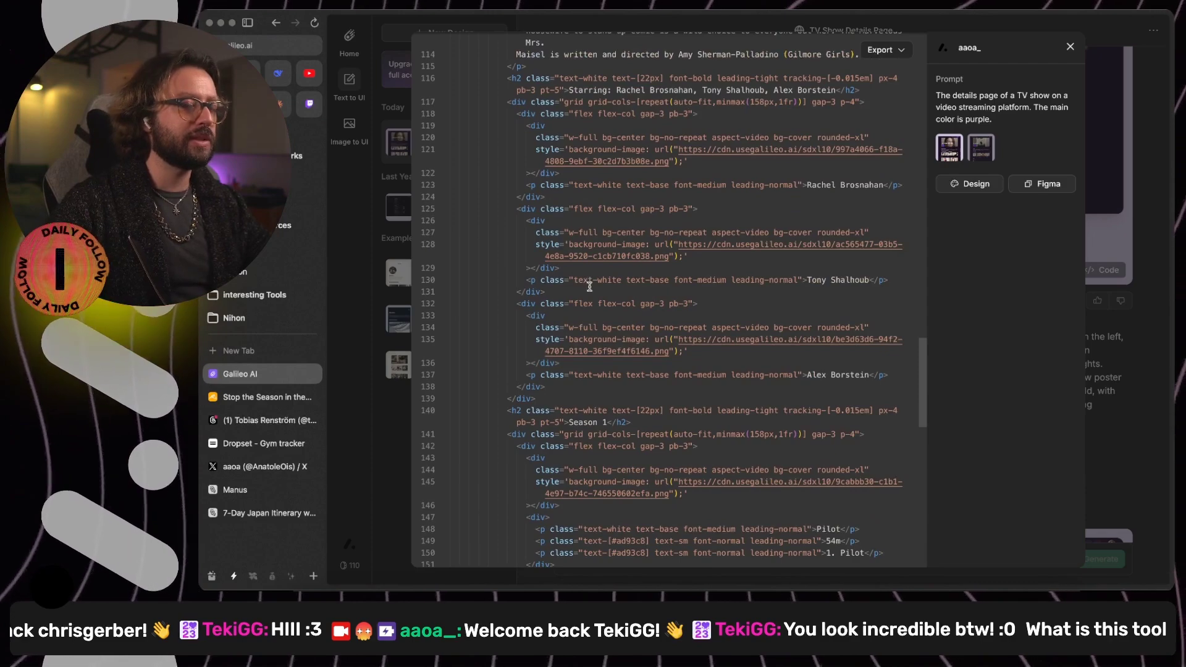
scroll(579, 296, "up", 6)
scroll(579, 297, "up", 7)
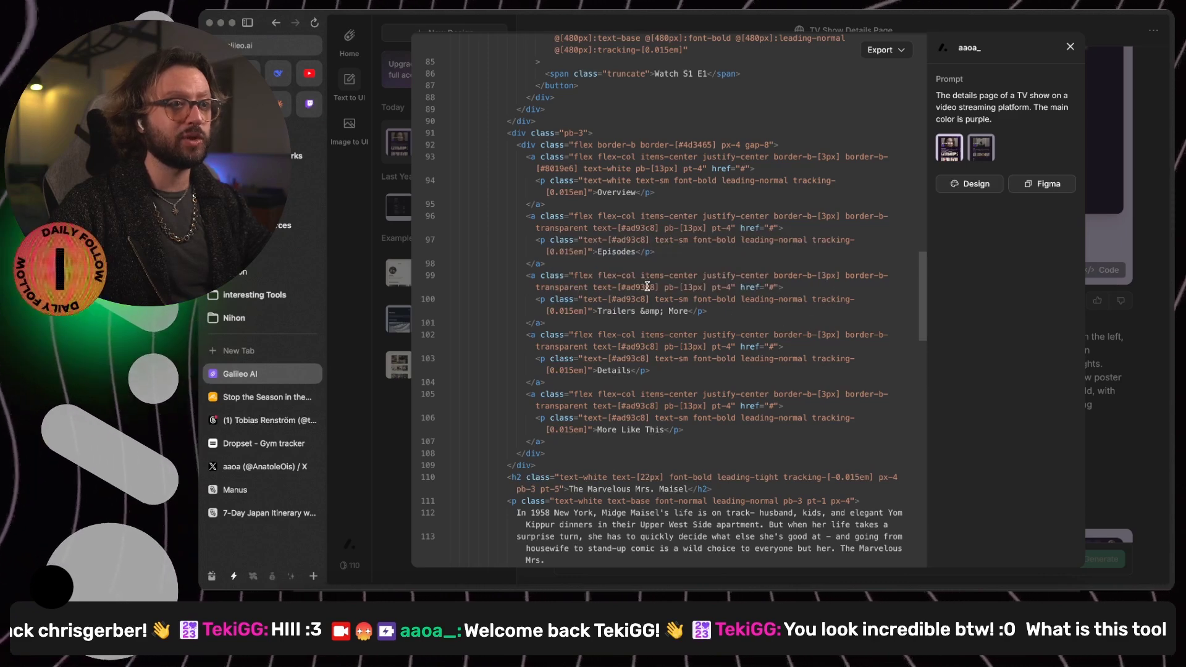
Step: Inspect the Trailers & More link code and open the Export options
left_click(624, 275)
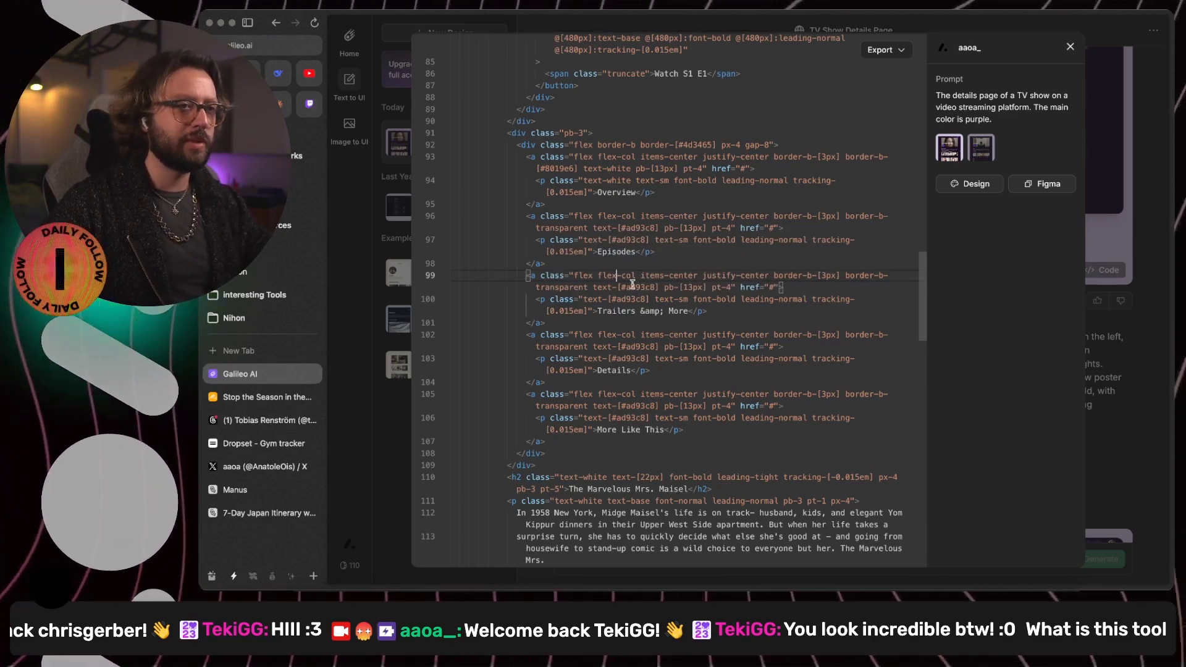
scroll(654, 272, "up", 10)
scroll(707, 332, "up", 5)
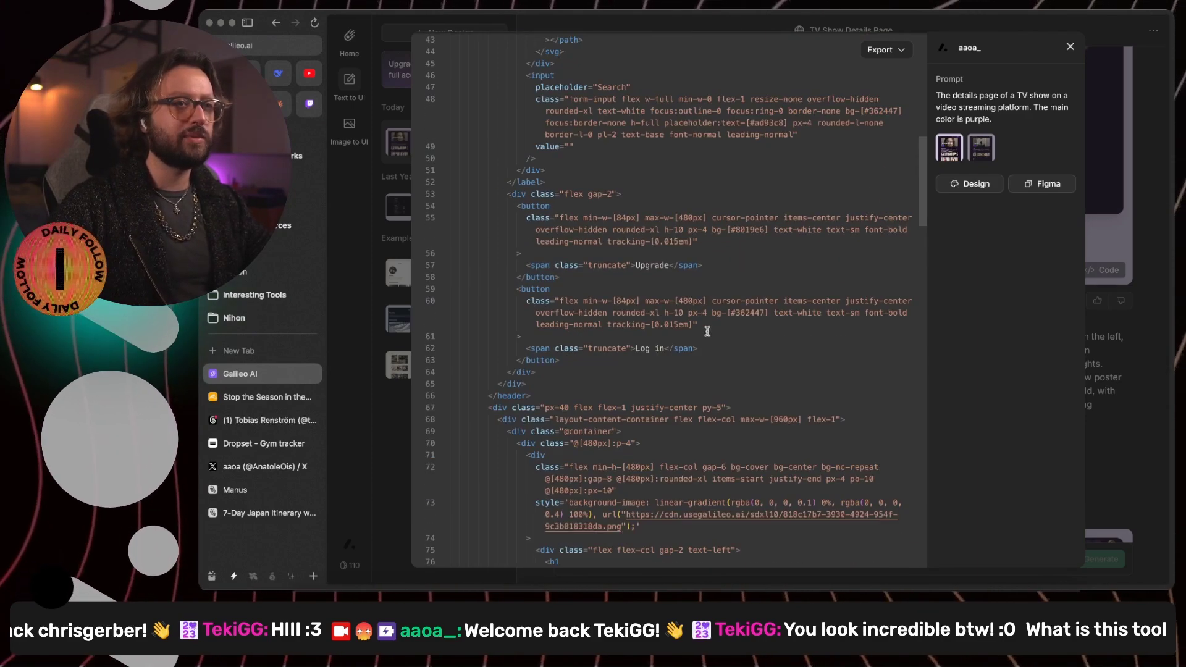
scroll(700, 334, "up", 10)
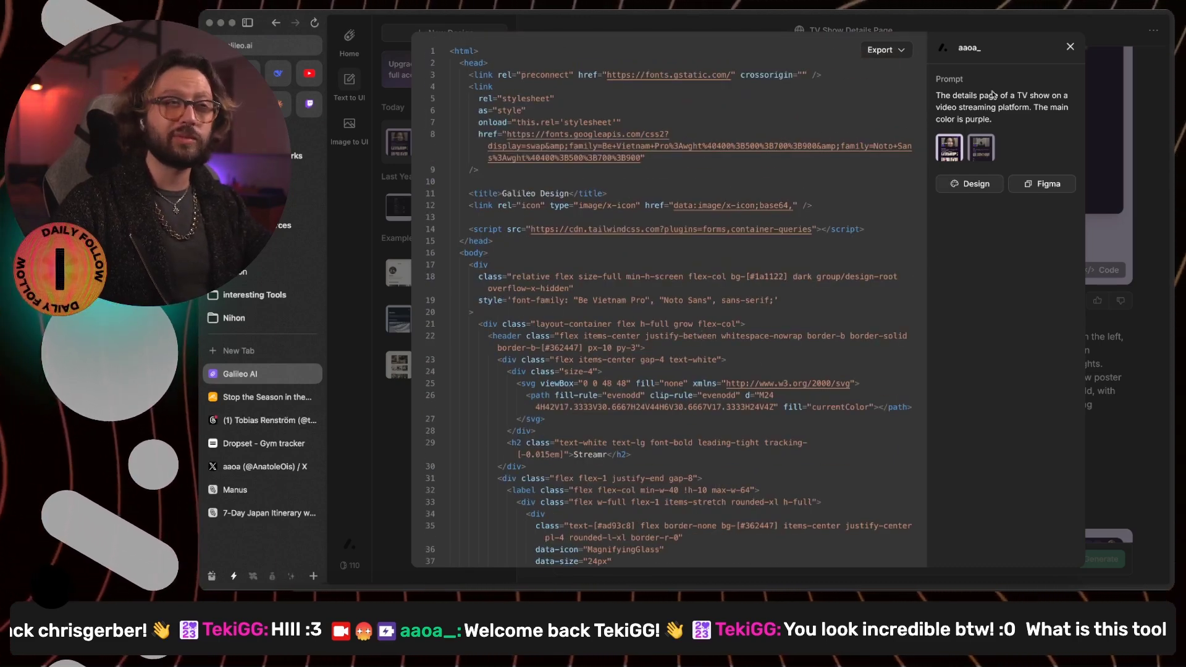
left_click(899, 50)
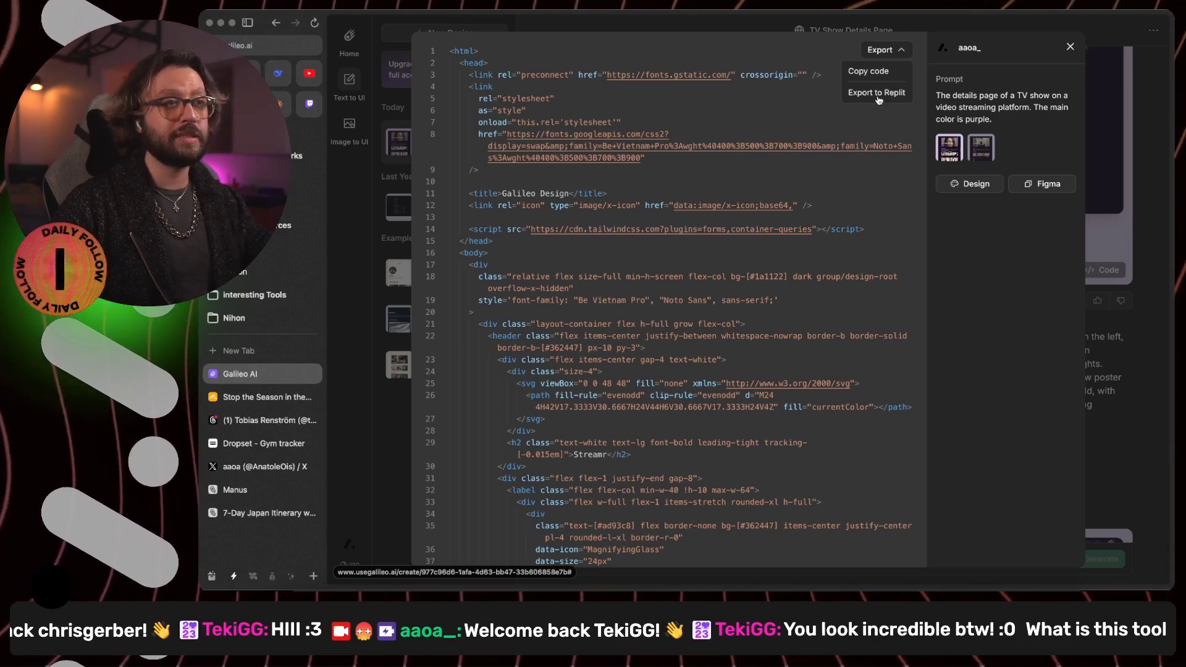
Step: Load replit.com in a new browser tab
key("super+t")
type("replit")
key("Return")
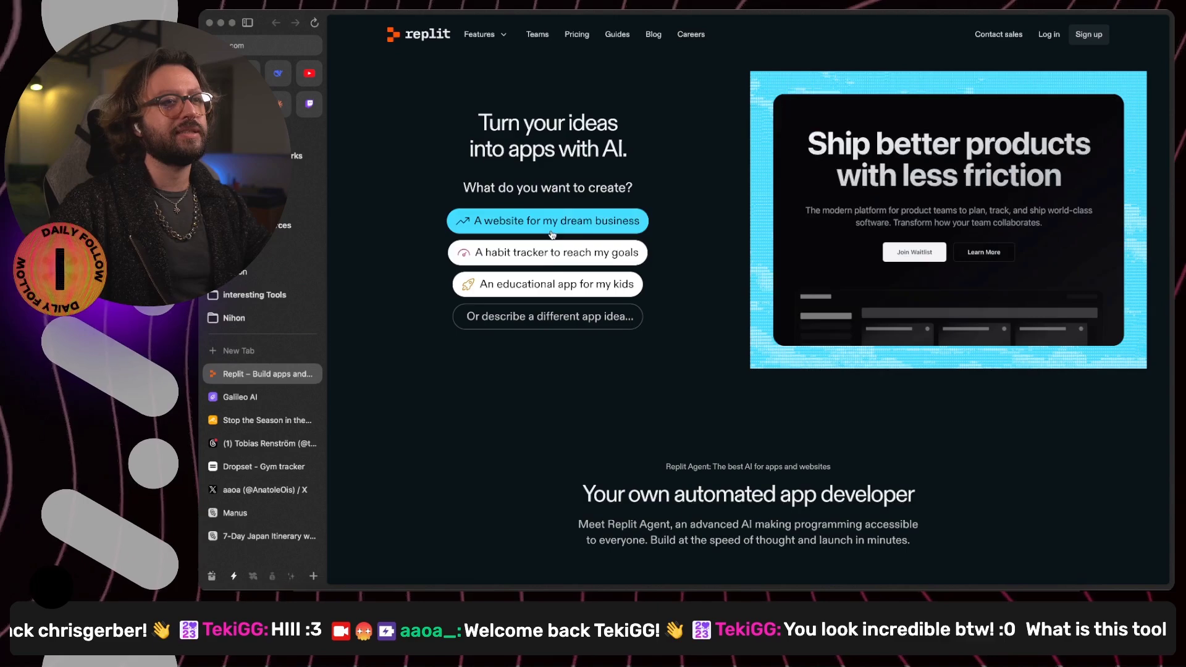
scroll(660, 291, "down", 8)
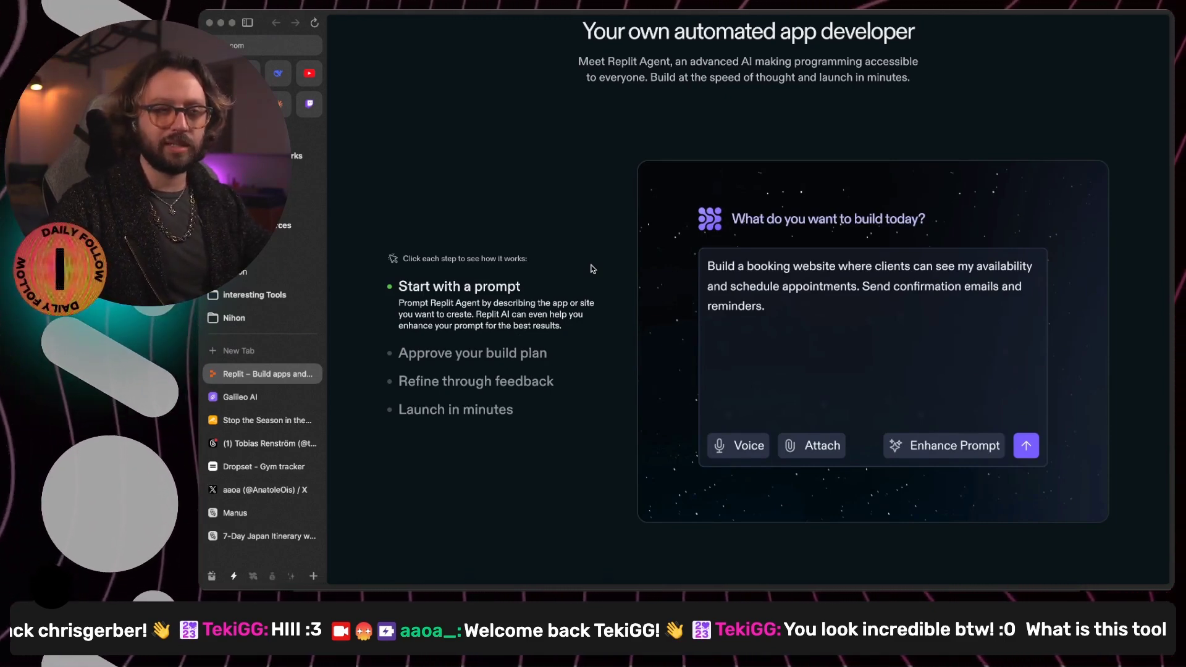
scroll(626, 241, "down", 5)
scroll(626, 241, "up", 7)
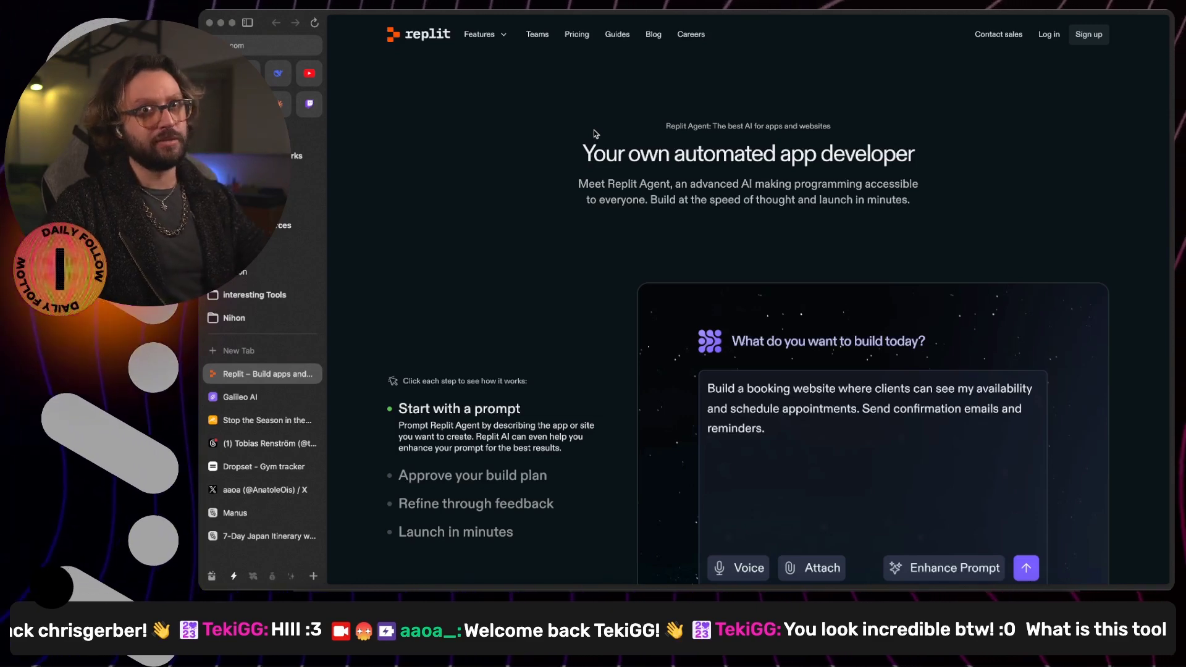
Step: Return to the Galileo AI tab and close the code view
left_click(275, 398)
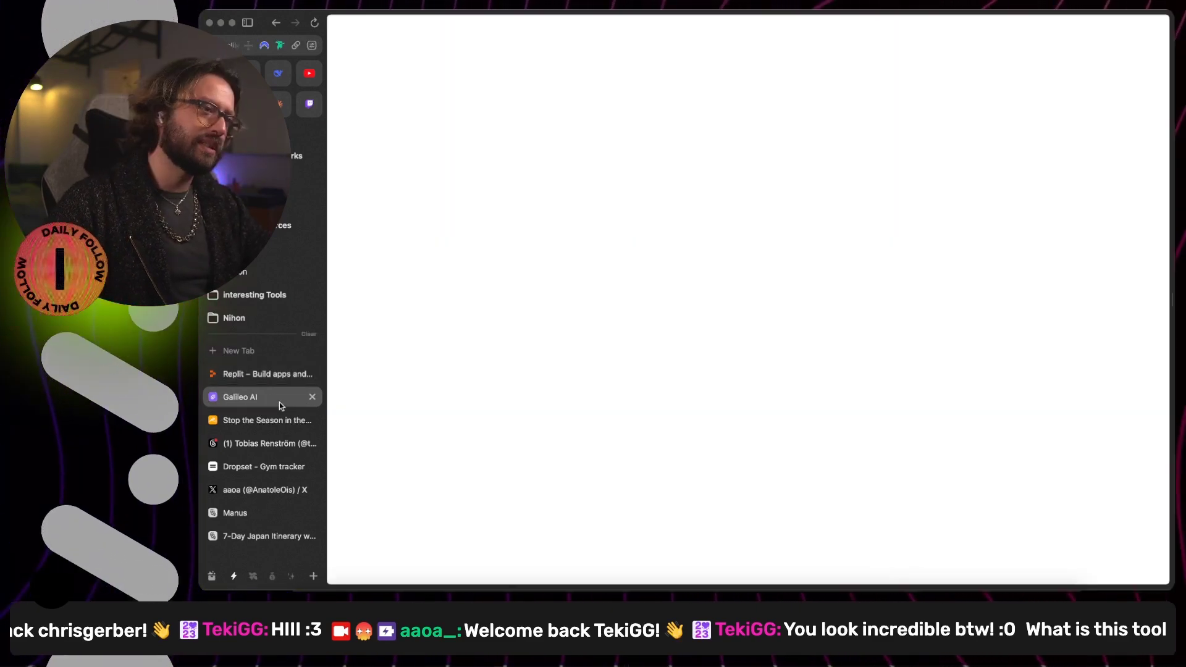
left_click(1070, 48)
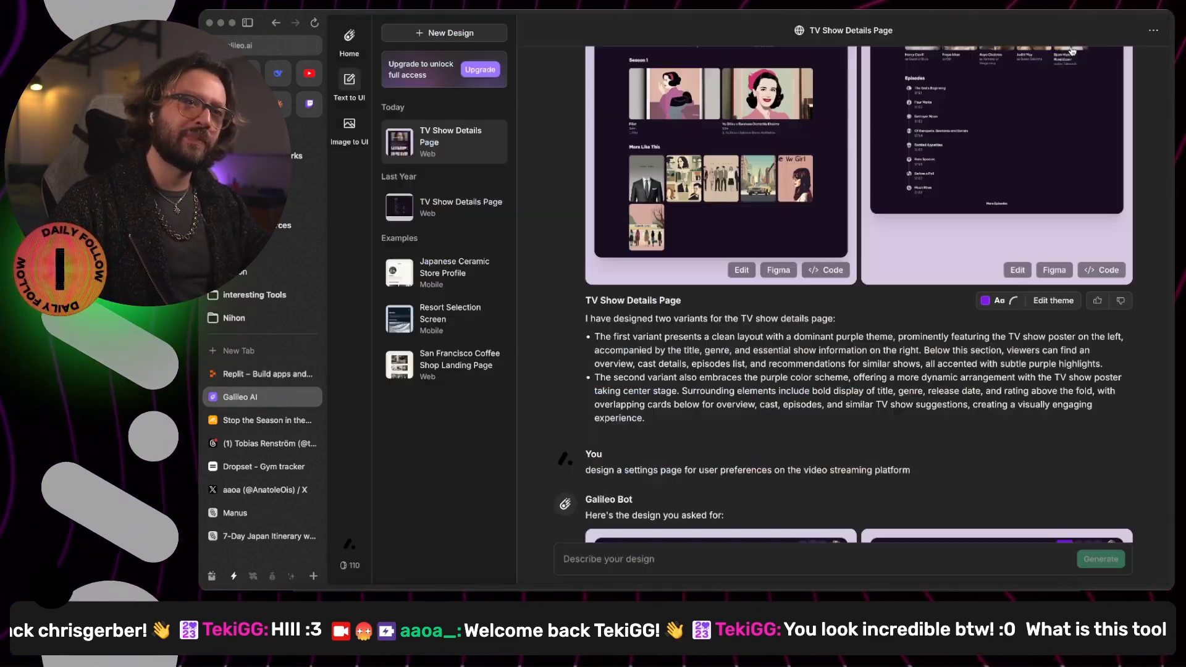